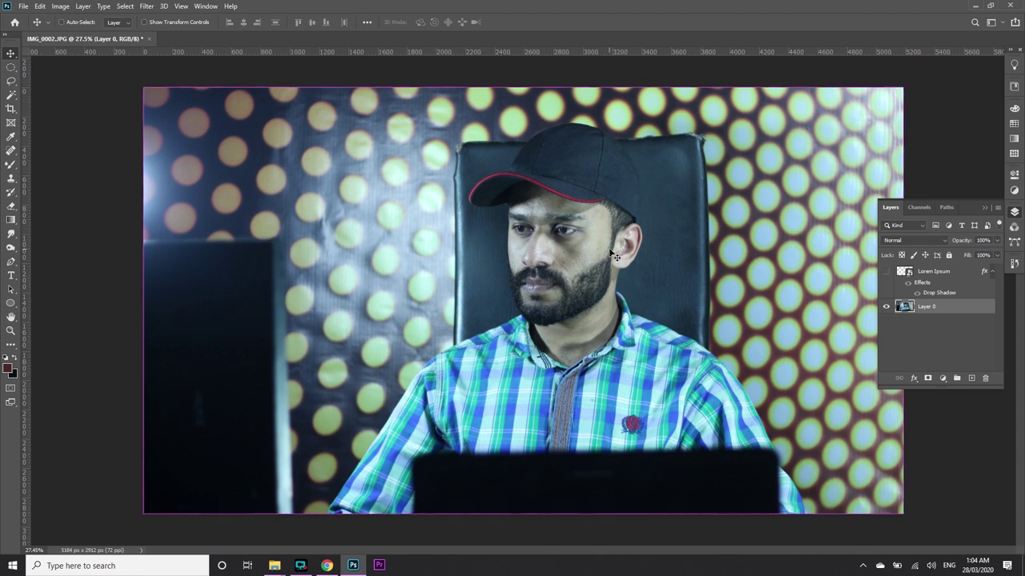
Duplicate Layer 0 into Layer 0 copy and zoom in on the man's face.
key("ctrl+j")
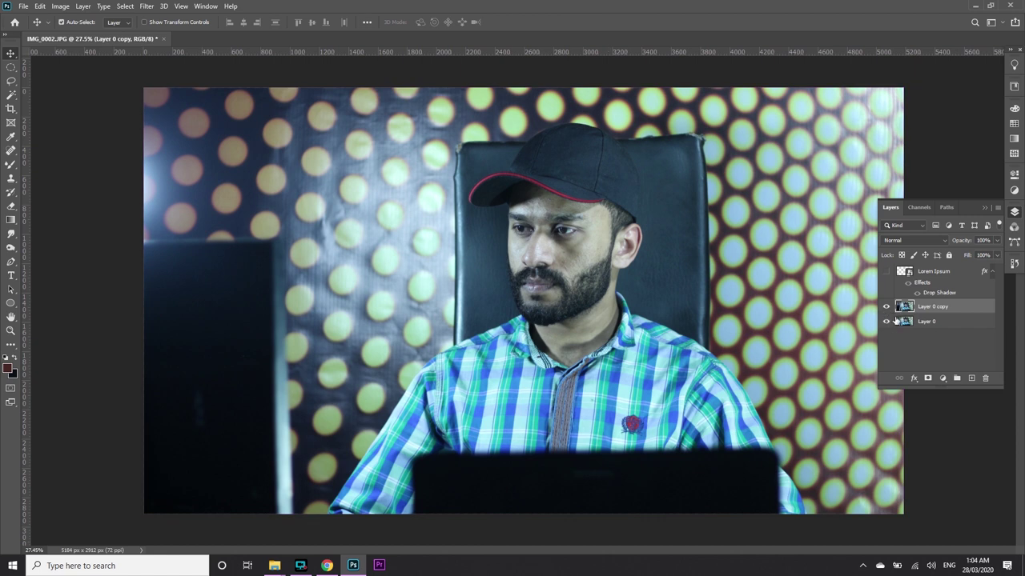
mouse_move(680, 253)
left_mouse_down()
mouse_move(670, 231)
mouse_move(693, 254)
mouse_move(556, 299)
mouse_move(430, 300)
mouse_move(377, 269)
mouse_move(428, 339)
left_mouse_up()
left_click_drag(635, 277, 631, 252)
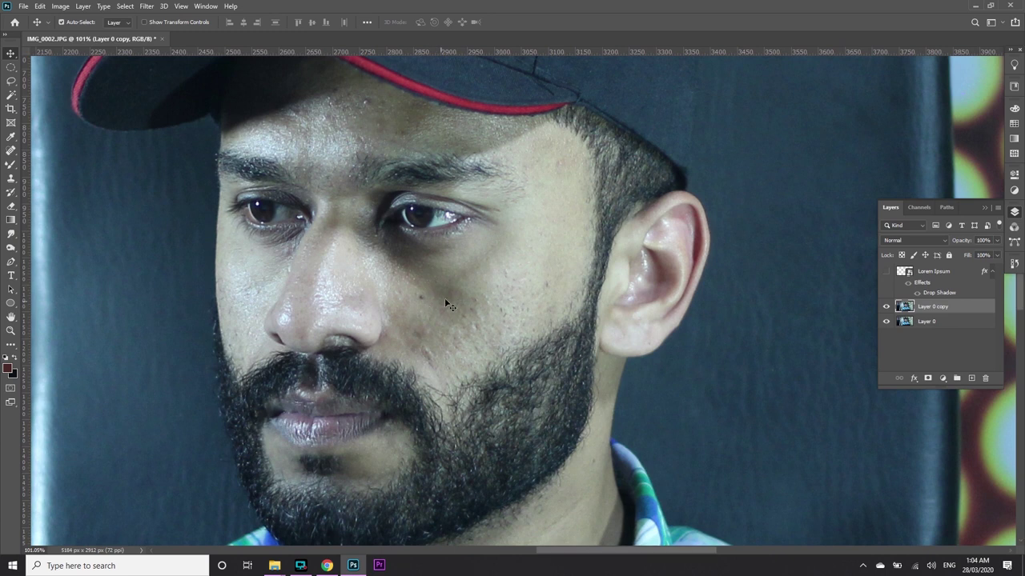
left_click_drag(402, 261, 429, 299)
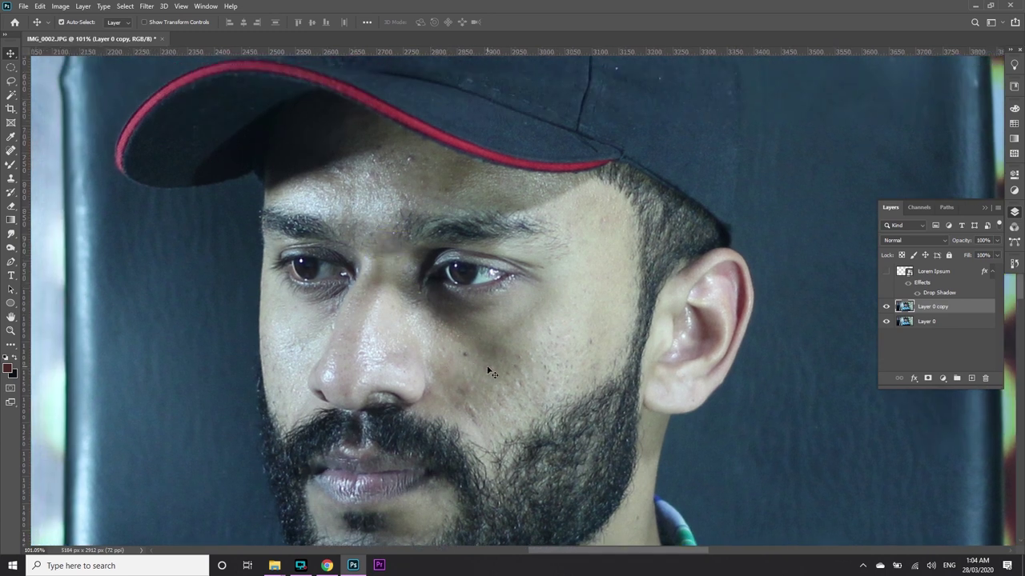
Switch to the Spot Healing Brush, size it, and heal one blemish on the cheek.
left_click(11, 151)
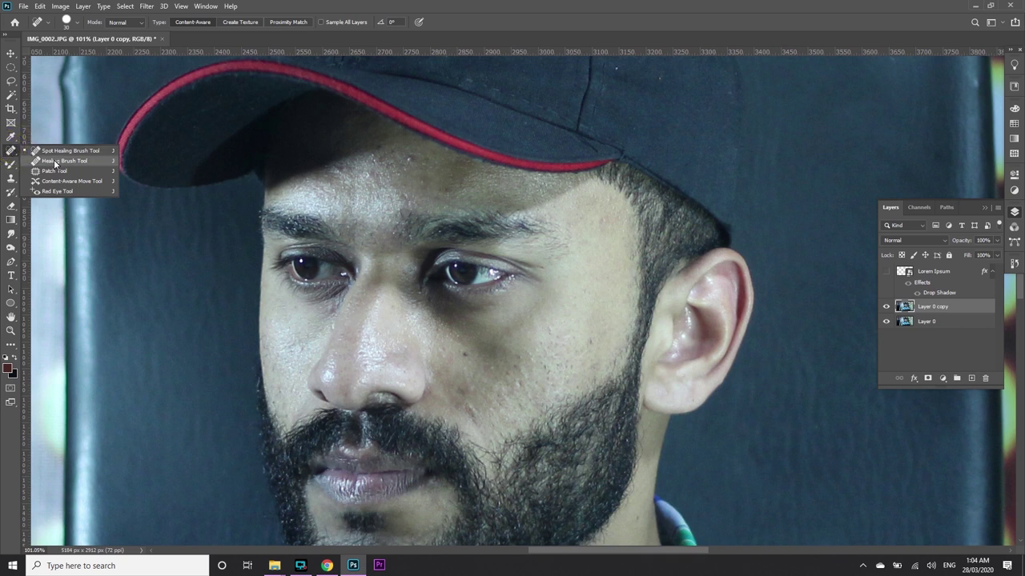
left_click(55, 151)
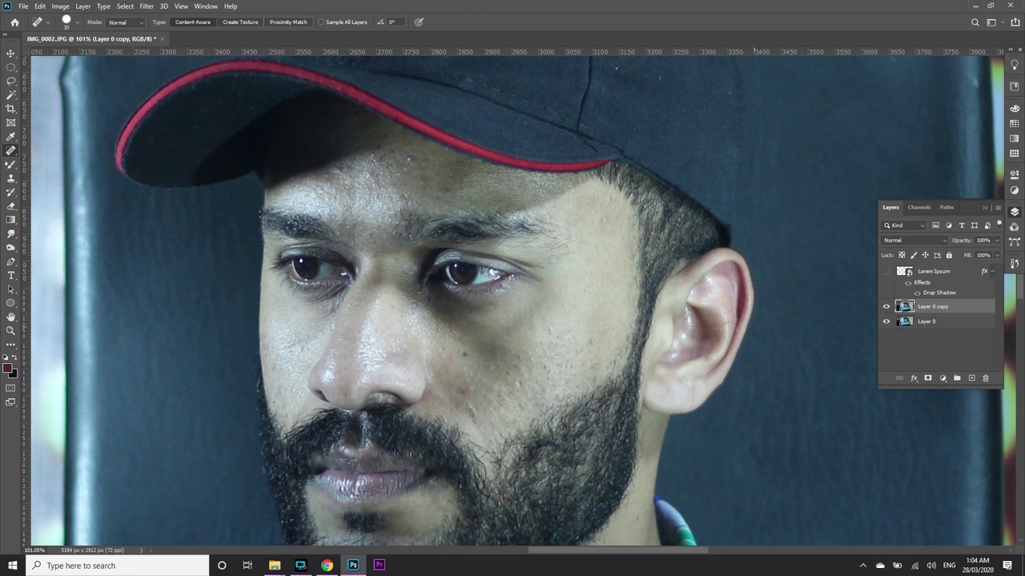
scroll(554, 331, "up", 1)
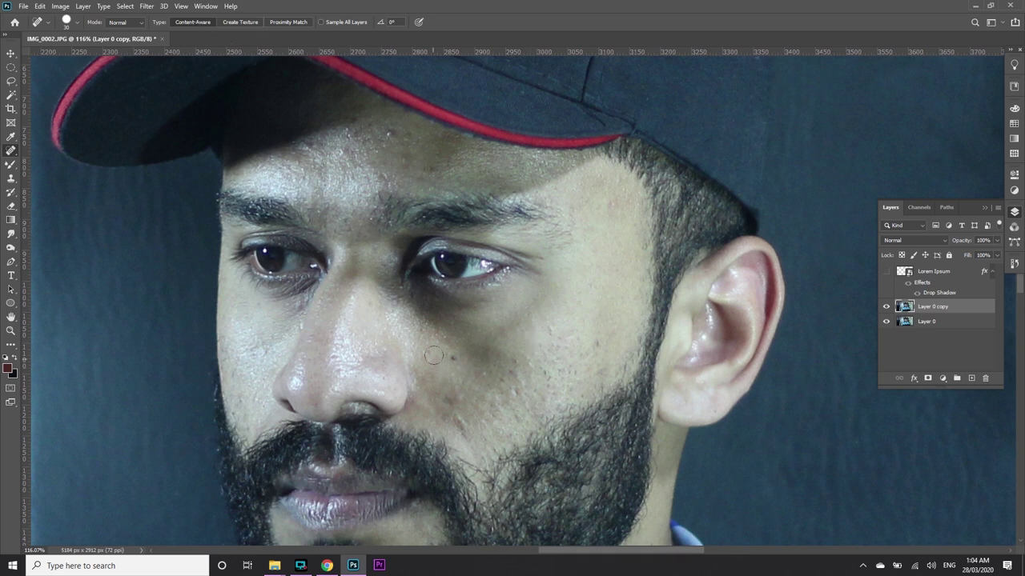
right_click(521, 346, "alt")
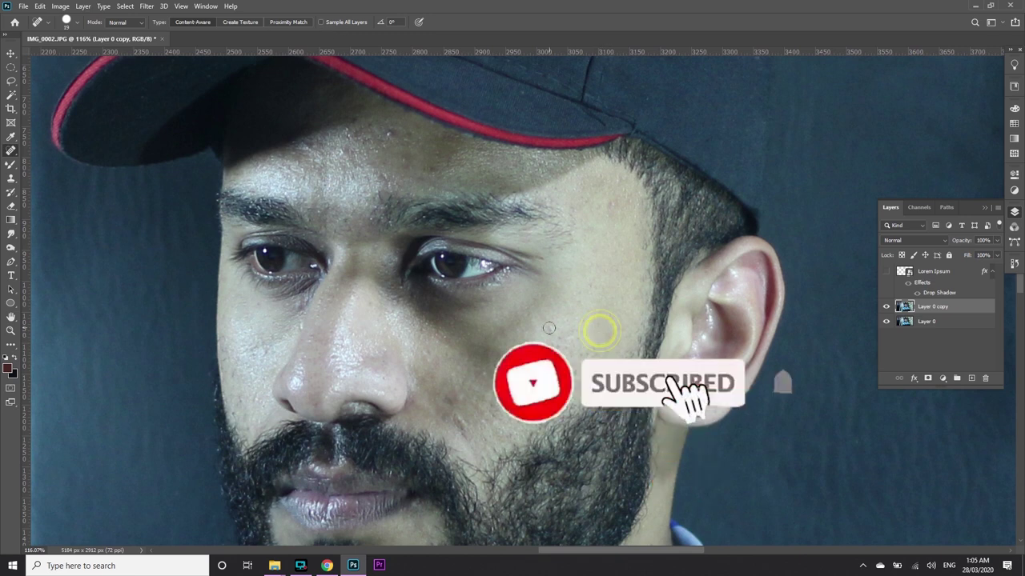
scroll(547, 326, "up", 3)
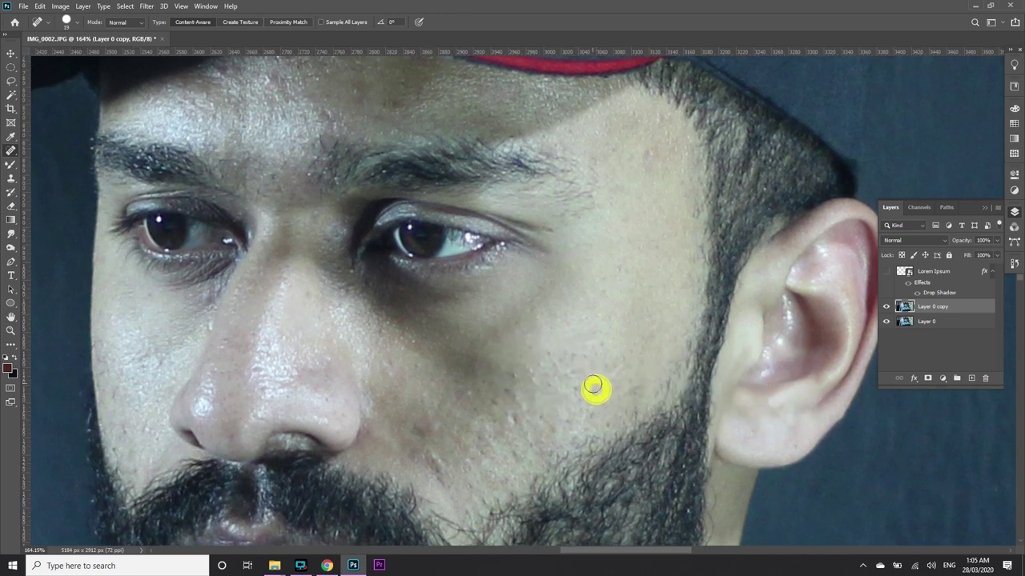
left_click(577, 390)
Spot-heal several blemishes along the cheek and beside the nose.
left_click_drag(528, 379, 598, 356)
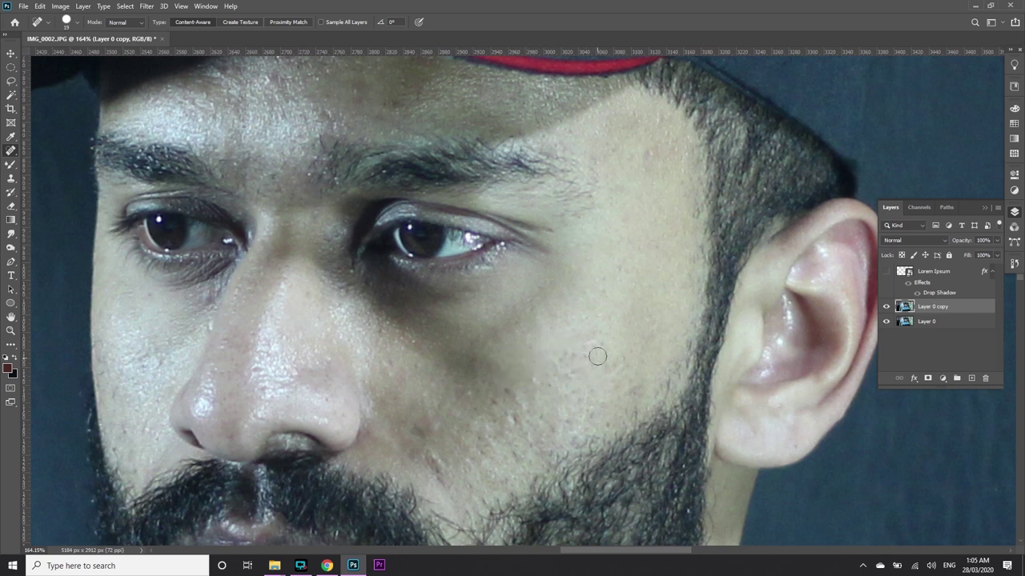
left_click(623, 267)
left_click_drag(493, 400, 514, 421)
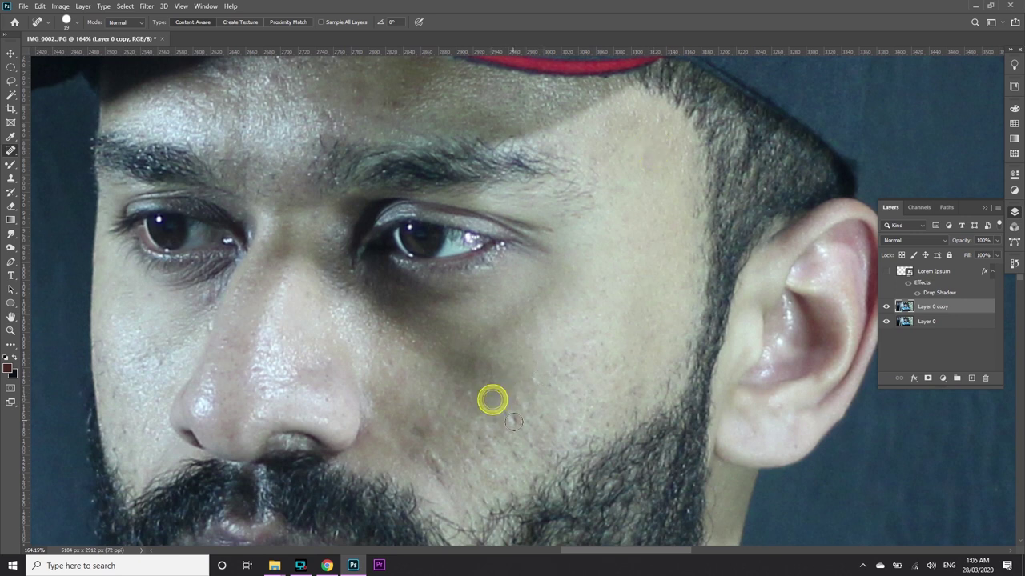
left_click(425, 435)
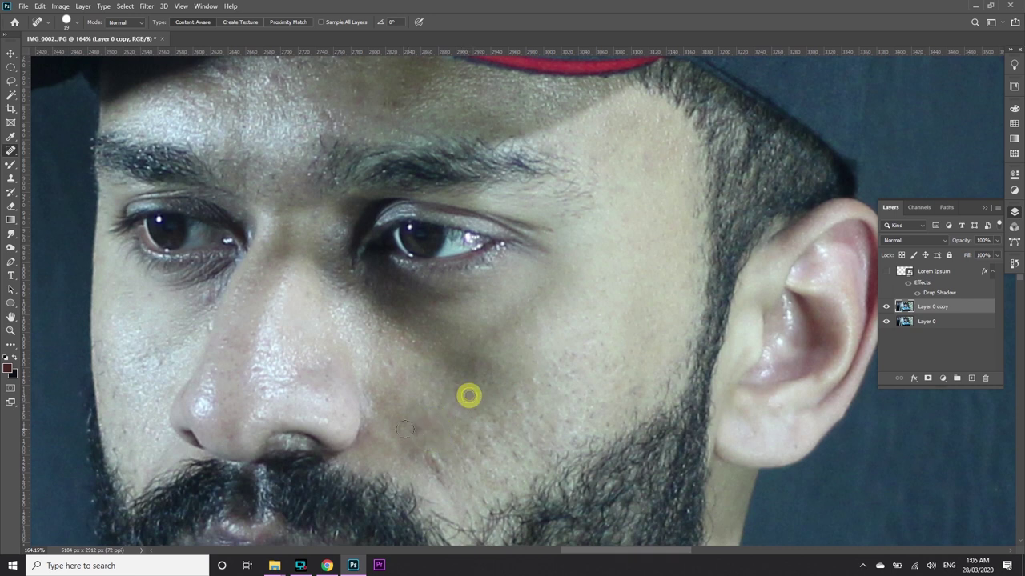
left_click(415, 430)
mouse_move(437, 464)
left_mouse_down()
mouse_move(443, 477)
mouse_move(464, 408)
left_mouse_up()
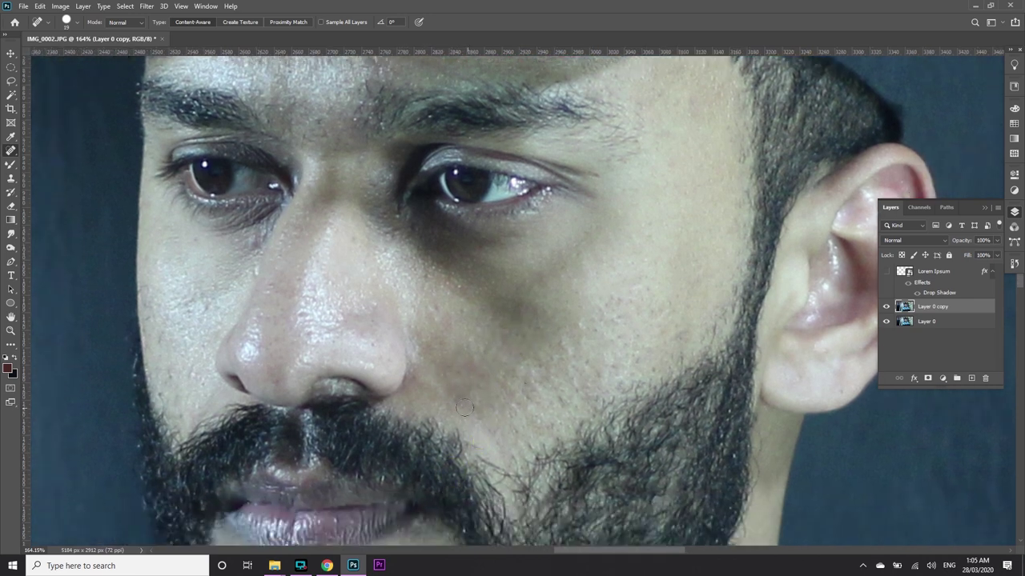
Heal a spot under the left eye, then pan across the face and zoom out.
left_click_drag(67, 286, 168, 318)
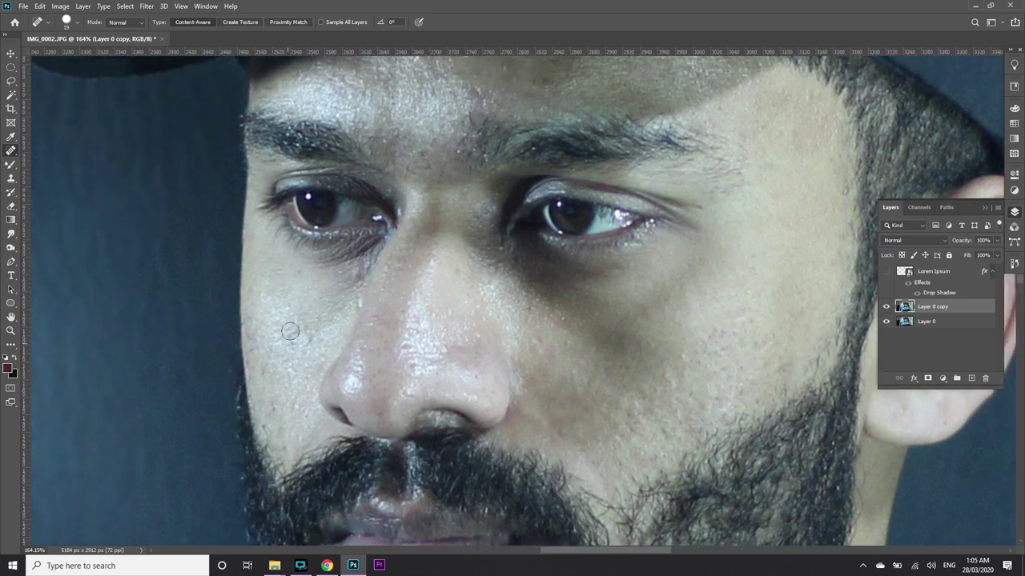
left_click_drag(294, 268, 302, 276)
left_click_drag(505, 312, 440, 331)
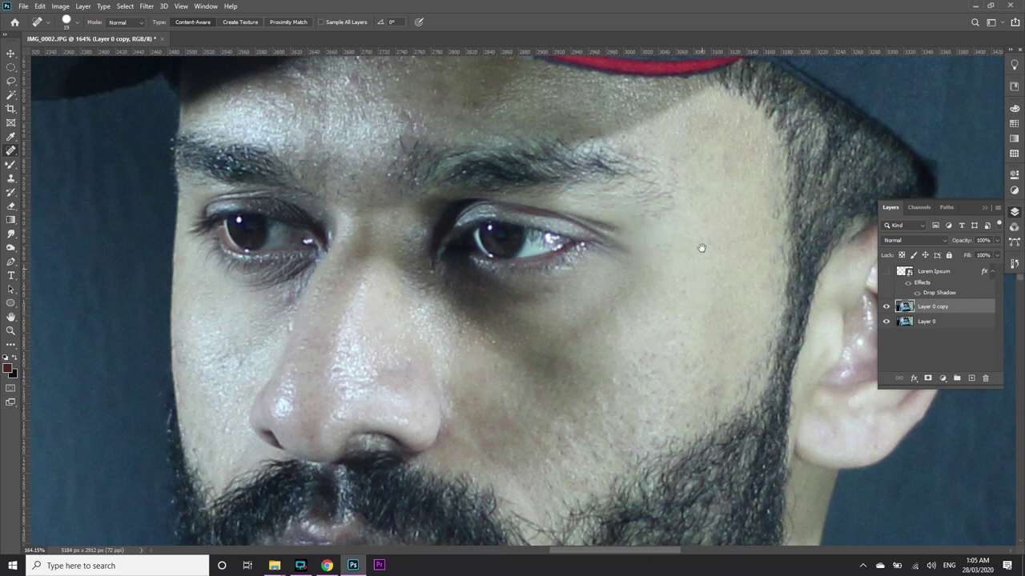
left_click_drag(686, 221, 588, 318)
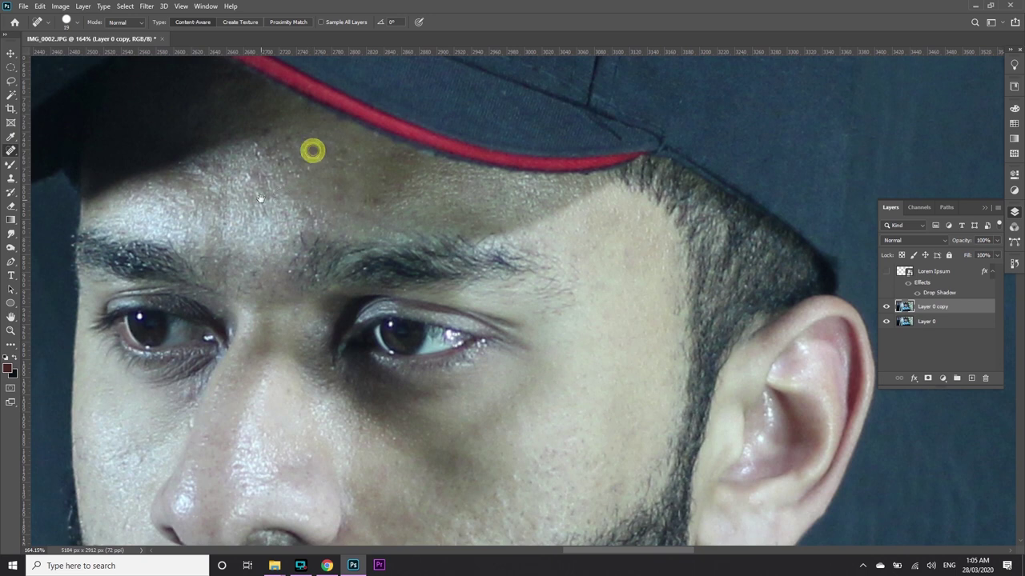
left_click_drag(312, 150, 429, 169)
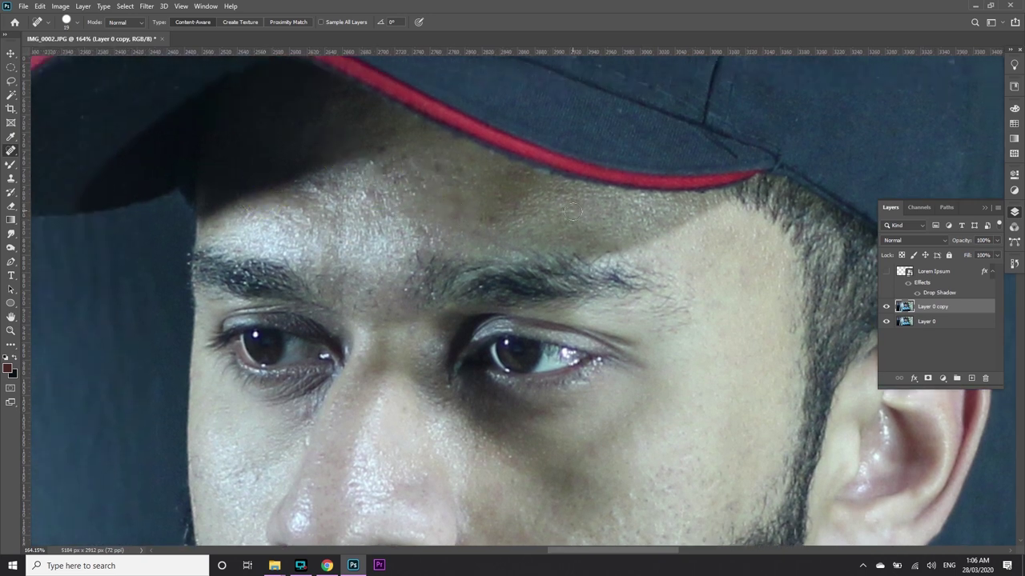
scroll(460, 186, "down", 3)
mouse_move(450, 339)
left_mouse_down()
mouse_move(440, 331)
mouse_move(441, 307)
left_mouse_up()
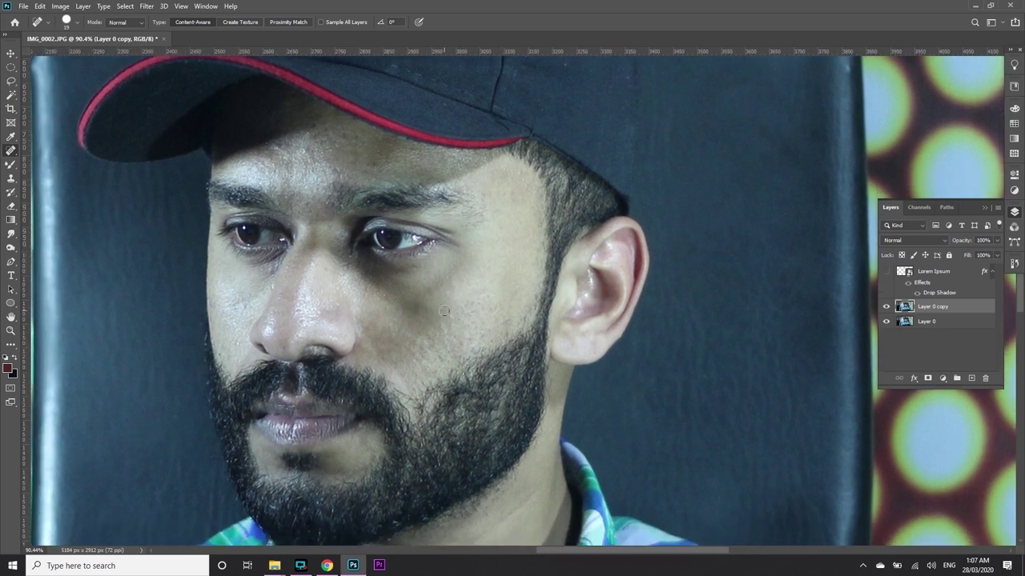
left_click_drag(377, 342, 471, 337)
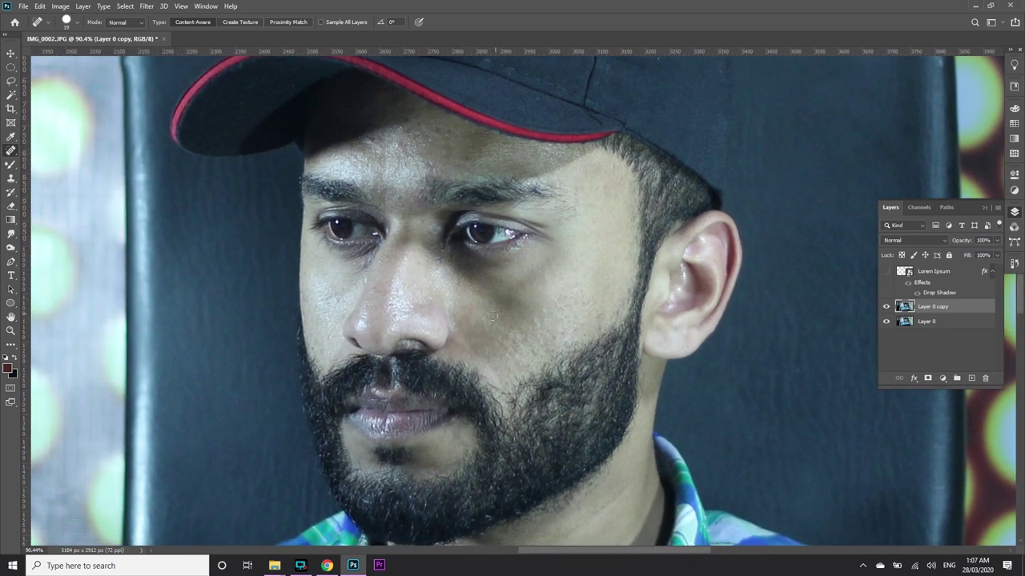
scroll(499, 414, "down", 2)
scroll(489, 341, "down", 2)
scroll(462, 324, "down", 2)
scroll(462, 324, "up", 2)
Select the Mixer Brush from the painting brush tool group.
scroll(487, 259, "up", 3)
right_click(10, 165)
left_click(64, 197)
left_click_drag(573, 304, 497, 278)
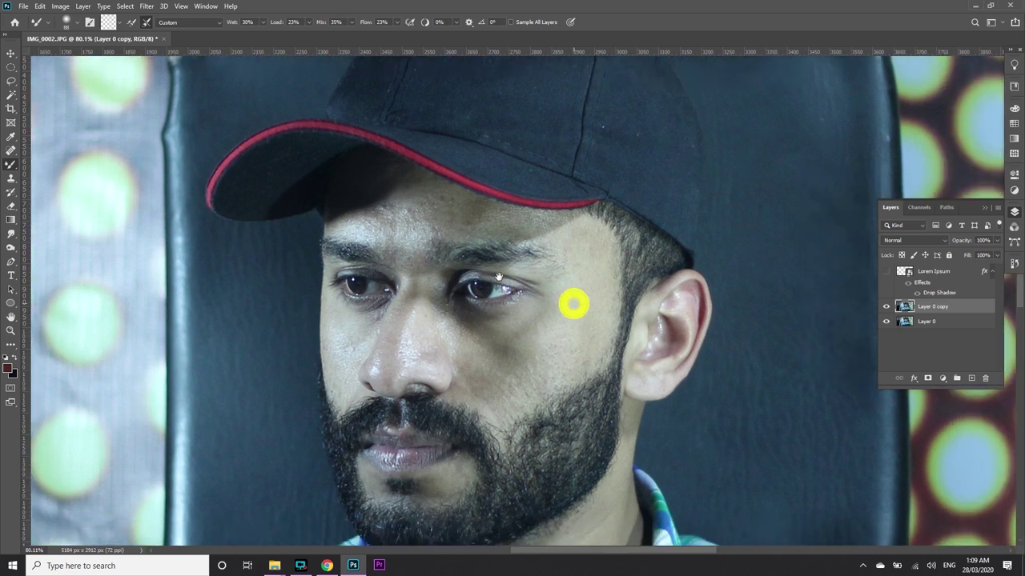
right_click(10, 164)
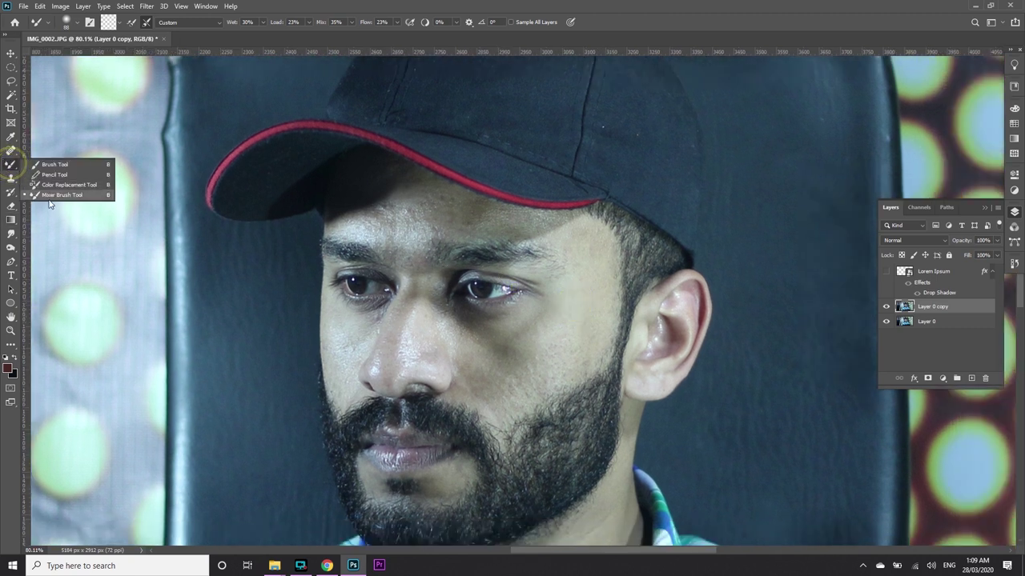
left_click(53, 197)
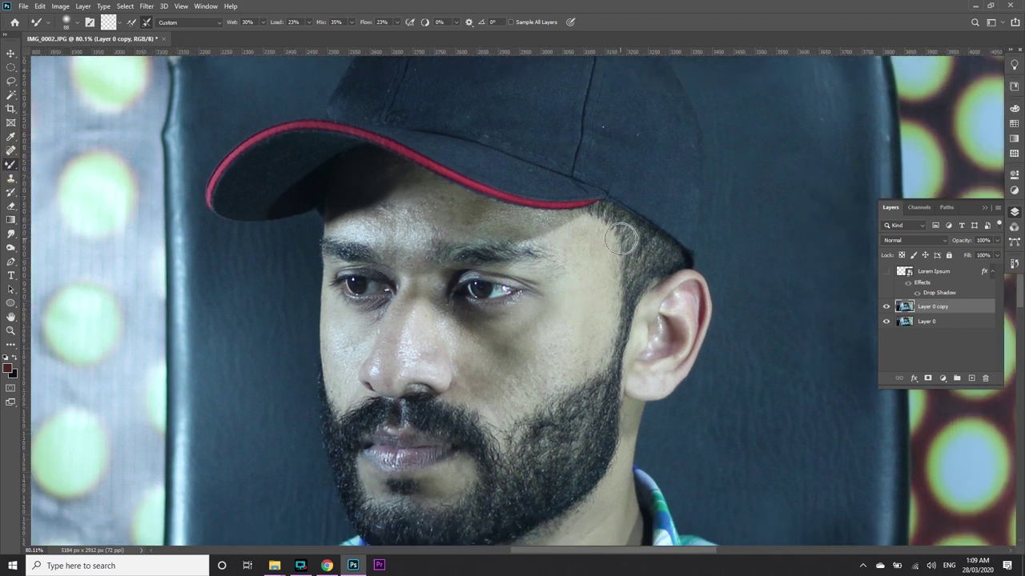
Switch to the Smudge tool with the Smoothing Smudge Brush preset.
left_click(10, 236)
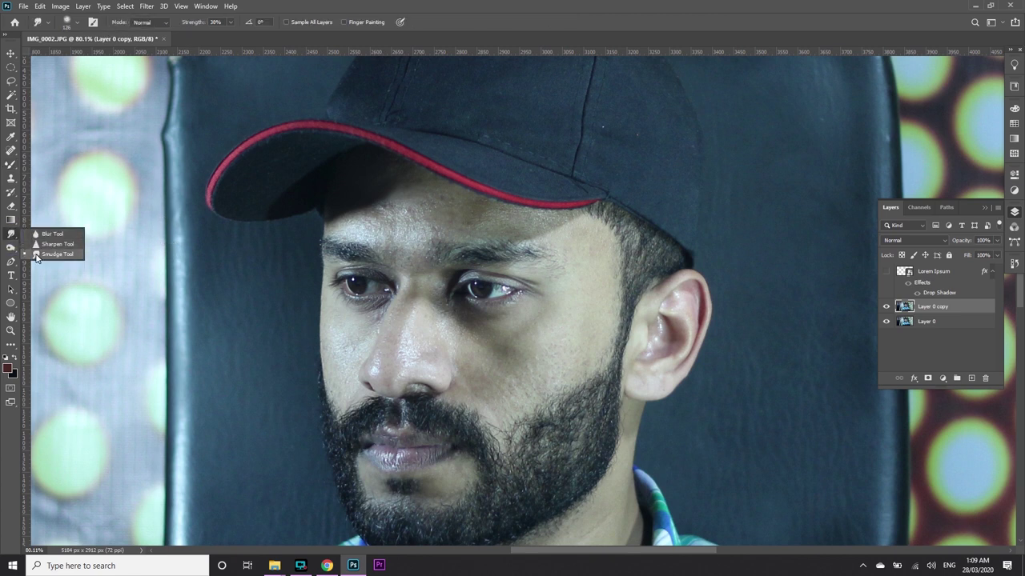
left_click(40, 253)
scroll(430, 191, "up", 3)
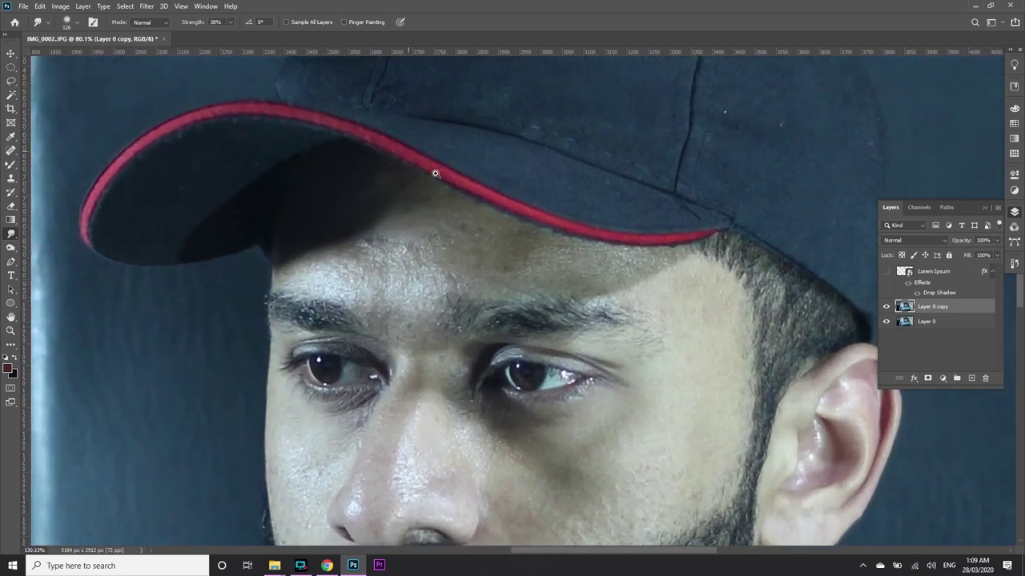
scroll(433, 188, "up", 2)
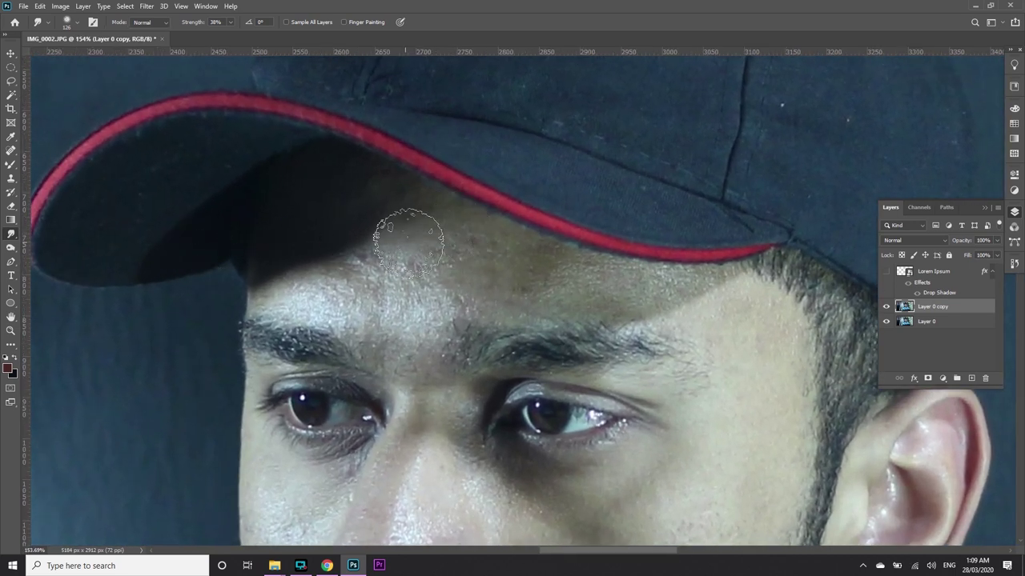
right_click(409, 243)
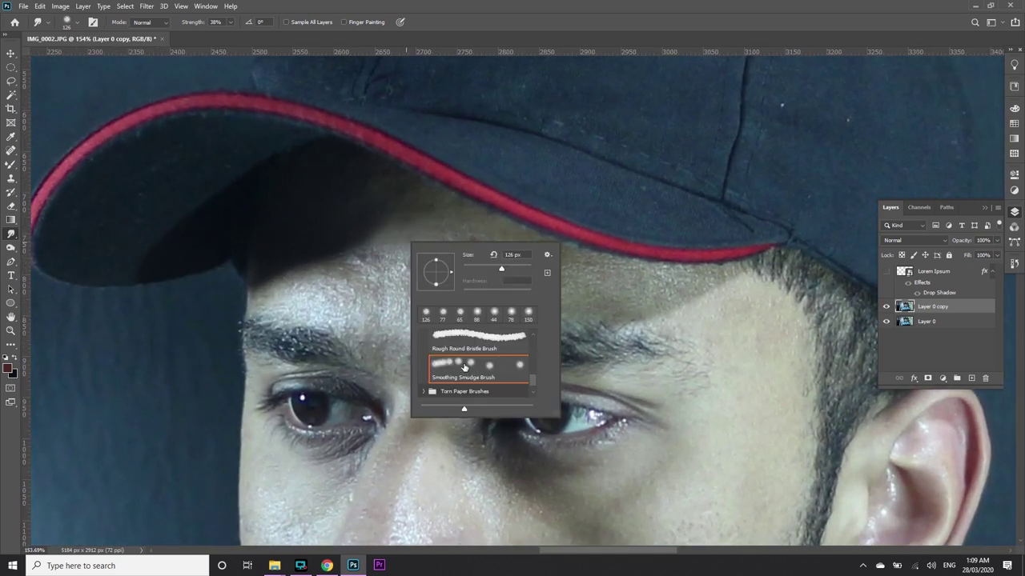
left_click(325, 237)
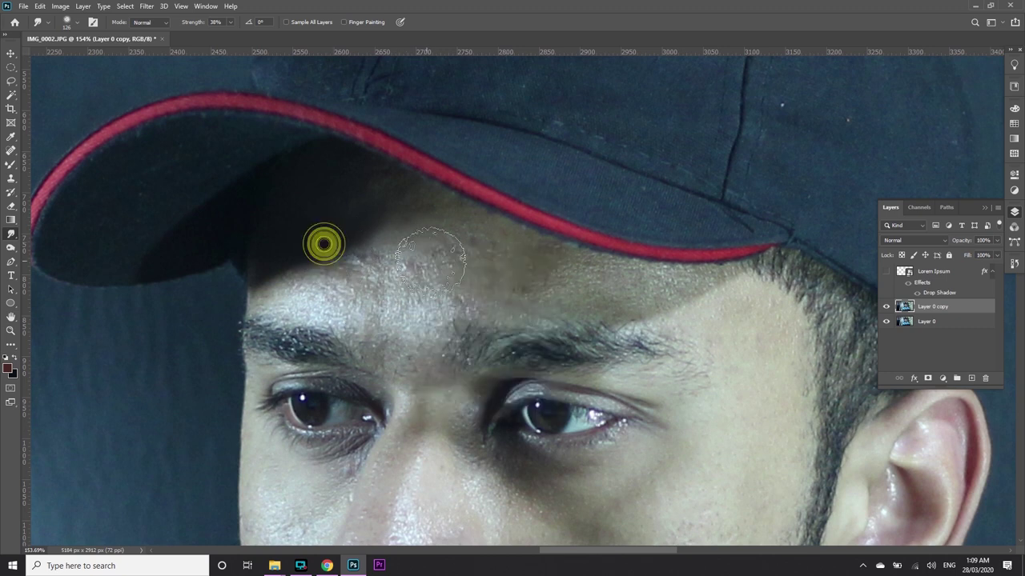
Smudge the forehead under the cap brim and lower the smudge strength.
mouse_move(437, 235)
left_mouse_down()
mouse_move(409, 263)
mouse_move(332, 258)
left_mouse_up()
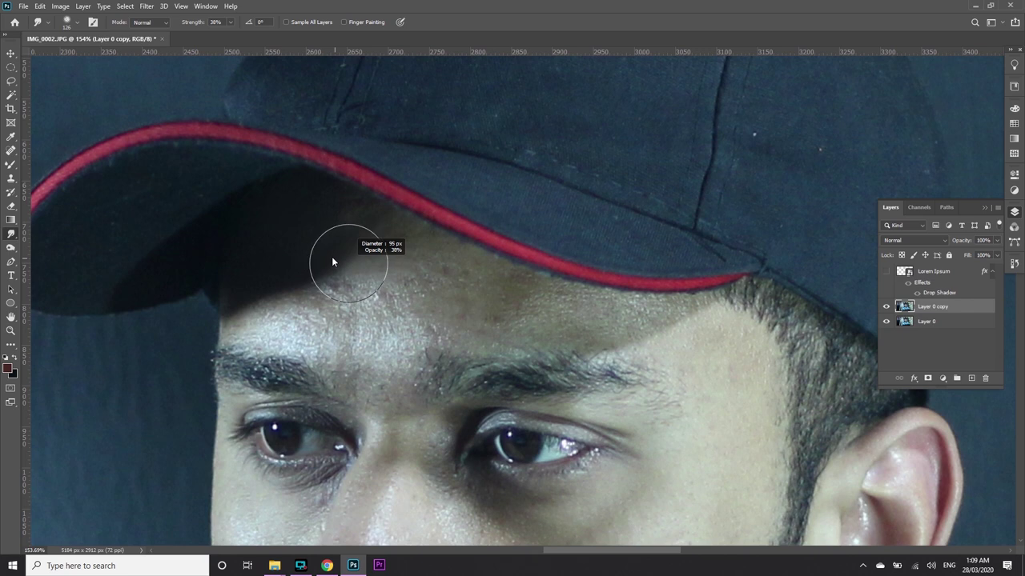
mouse_move(263, 317)
left_mouse_down()
mouse_move(360, 322)
mouse_move(336, 300)
left_mouse_up()
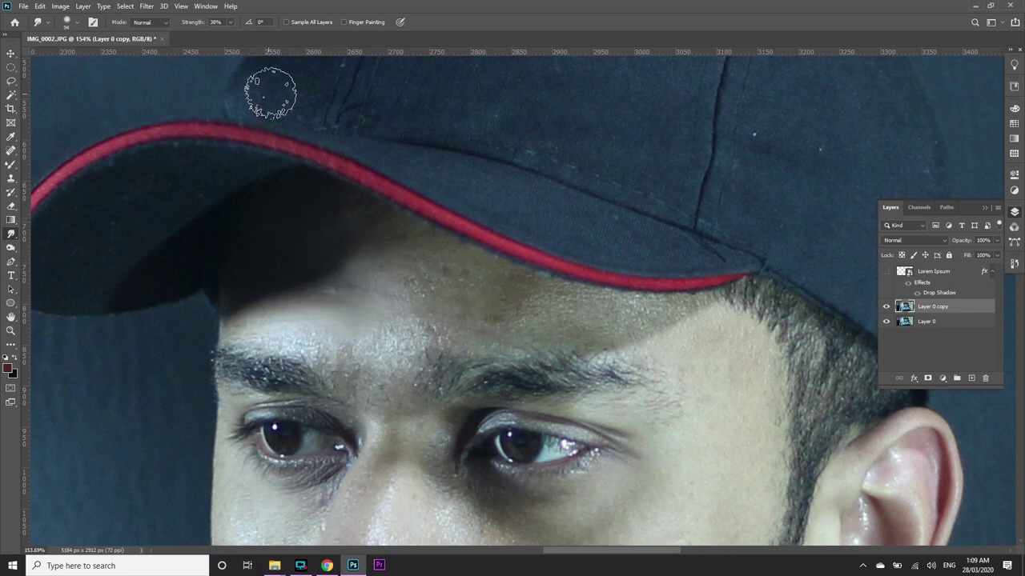
left_click(230, 22)
left_click_drag(234, 35, 225, 38)
At 21% strength, smudge the forehead near the brows and the skin under the right eye.
left_click(222, 36)
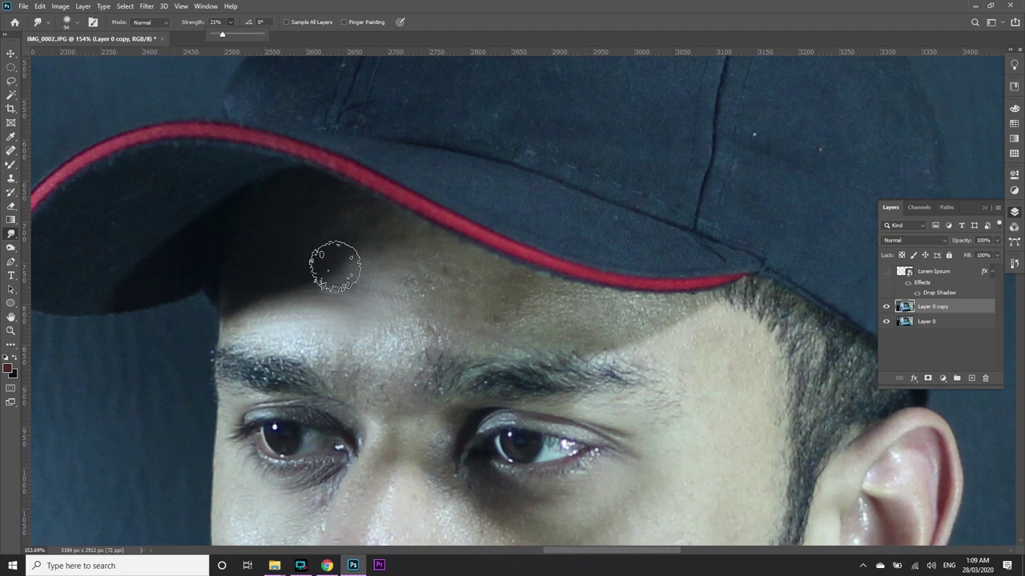
mouse_move(297, 213)
left_mouse_down()
mouse_move(259, 269)
mouse_move(258, 302)
mouse_move(323, 287)
mouse_move(389, 248)
mouse_move(341, 286)
mouse_move(427, 297)
left_mouse_up()
mouse_move(308, 291)
left_mouse_down()
mouse_move(425, 302)
mouse_move(365, 336)
mouse_move(348, 330)
mouse_move(411, 336)
mouse_move(480, 284)
mouse_move(446, 265)
mouse_move(533, 293)
mouse_move(492, 313)
mouse_move(389, 315)
mouse_move(463, 308)
mouse_move(561, 320)
mouse_move(563, 293)
mouse_move(590, 315)
mouse_move(665, 317)
left_mouse_up()
left_click_drag(778, 473, 682, 405)
mouse_move(400, 256)
left_mouse_down()
mouse_move(546, 292)
mouse_move(648, 302)
left_mouse_up()
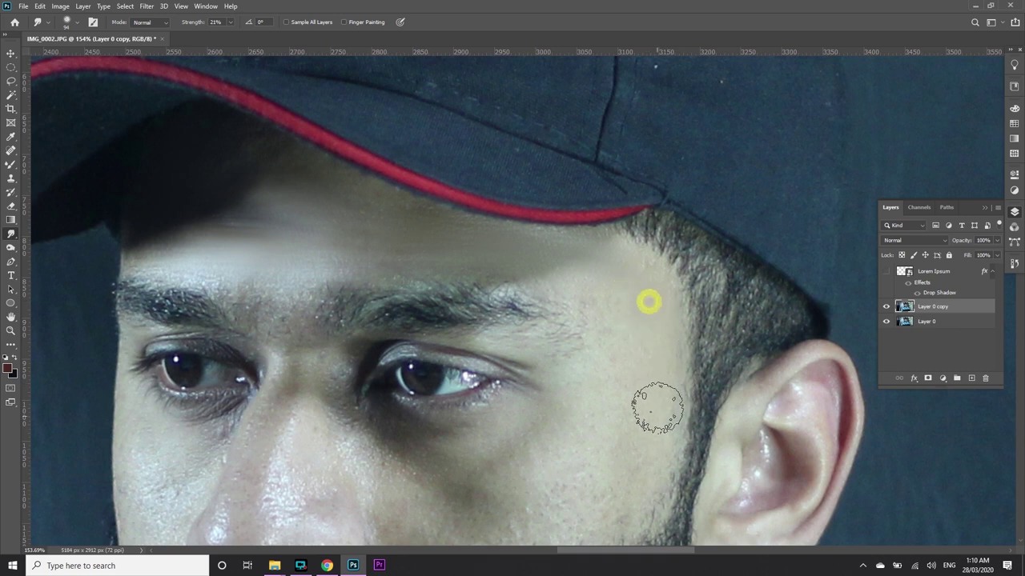
left_click_drag(565, 268, 603, 309)
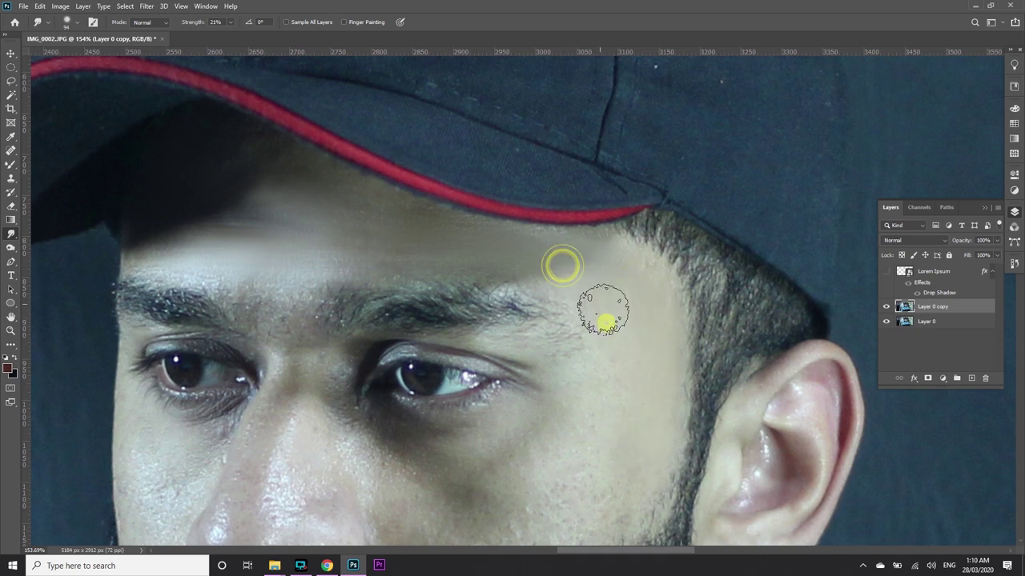
left_click_drag(555, 373, 590, 377)
Smudge the cheek along the beard edge and the forehead up to the cap brim.
left_click_drag(543, 498, 553, 281)
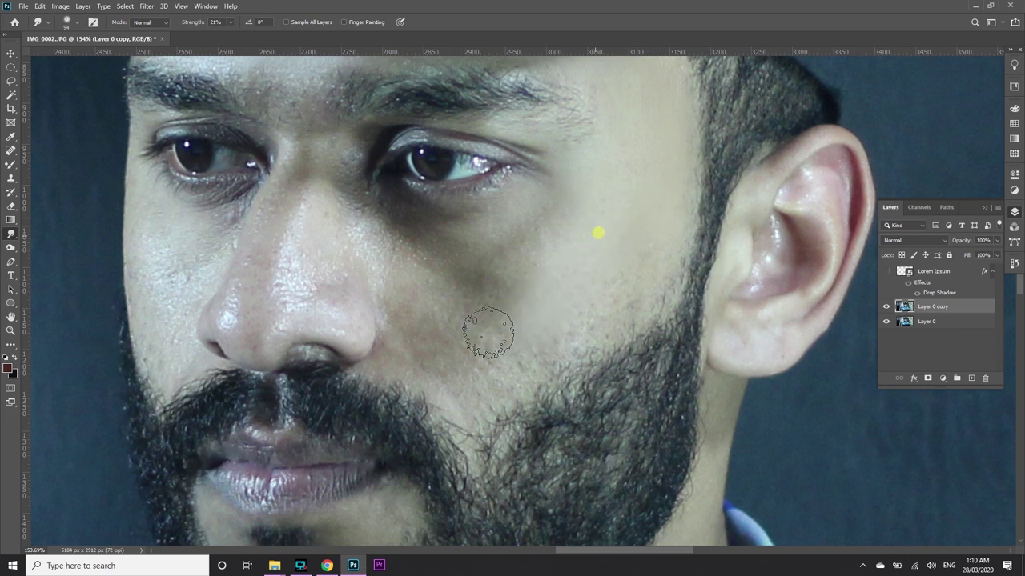
mouse_move(632, 284)
left_mouse_down()
mouse_move(694, 244)
mouse_move(629, 313)
left_mouse_up()
mouse_move(679, 144)
left_mouse_down()
mouse_move(673, 222)
mouse_move(642, 227)
left_mouse_up()
scroll(635, 104, "up", 3)
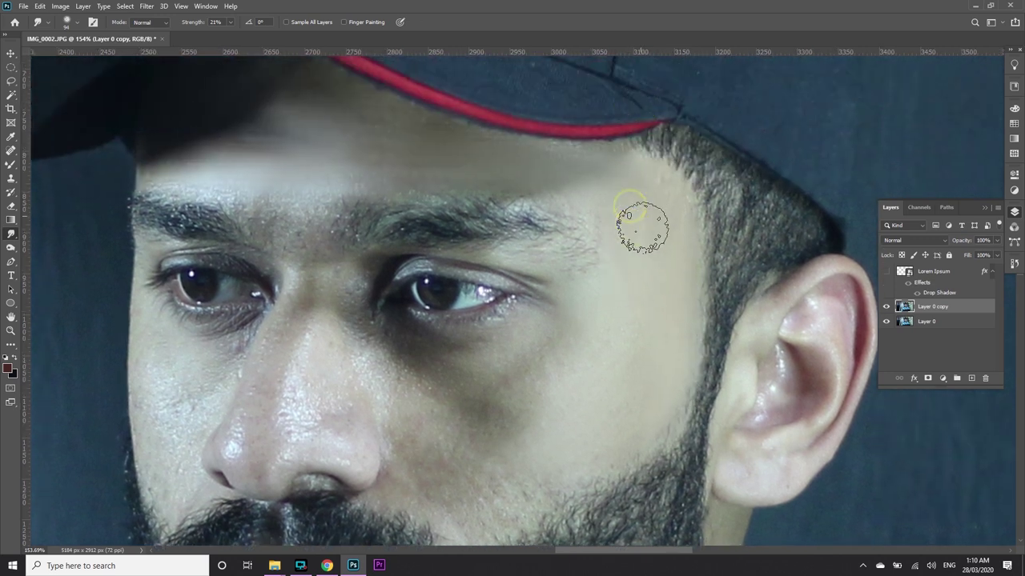
mouse_move(581, 159)
left_mouse_down()
mouse_move(681, 228)
mouse_move(679, 294)
left_mouse_up()
scroll(666, 398, "down", 2)
scroll(666, 399, "left", 2)
Smudge the skin beside and along the nose, the cheek, and under the eye.
mouse_move(507, 329)
left_mouse_down()
mouse_move(517, 369)
mouse_move(549, 403)
left_mouse_up()
mouse_move(529, 298)
left_mouse_down()
mouse_move(611, 317)
mouse_move(499, 277)
mouse_move(514, 298)
mouse_move(483, 400)
left_mouse_up()
left_click(573, 279)
scroll(611, 328, "up", 2)
scroll(617, 354, "left", 2)
mouse_move(484, 448)
left_mouse_down()
mouse_move(521, 441)
mouse_move(544, 469)
left_mouse_up()
mouse_move(528, 389)
left_mouse_down()
mouse_move(544, 416)
mouse_move(462, 394)
mouse_move(460, 455)
mouse_move(427, 416)
left_mouse_up()
left_click_drag(487, 426, 617, 360)
Smudge the left cheek, then the other cheek down toward the beard.
left_click_drag(507, 309, 475, 428)
left_click_drag(464, 288, 461, 413)
left_click_drag(457, 308, 466, 416)
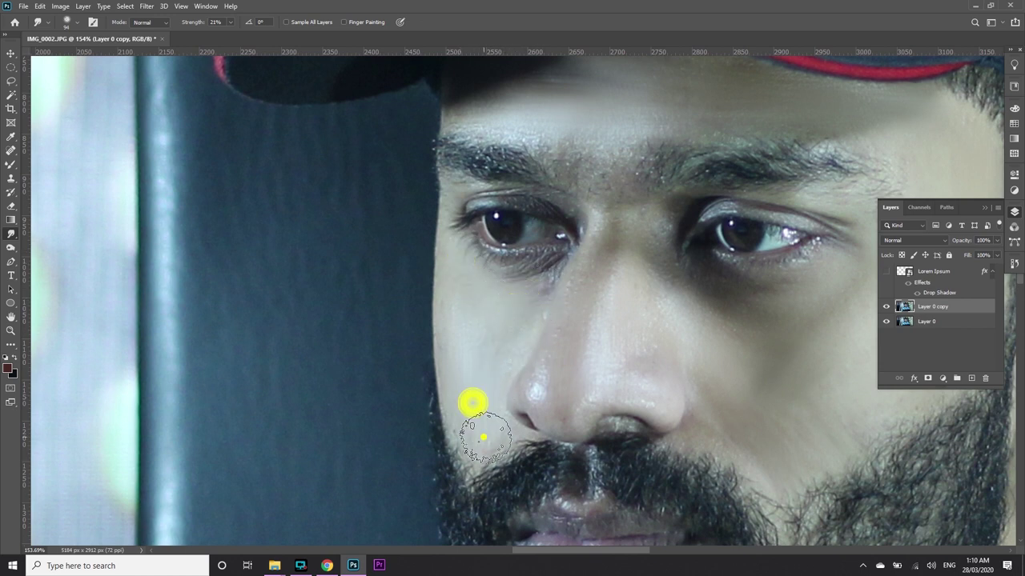
left_click_drag(609, 473, 472, 363)
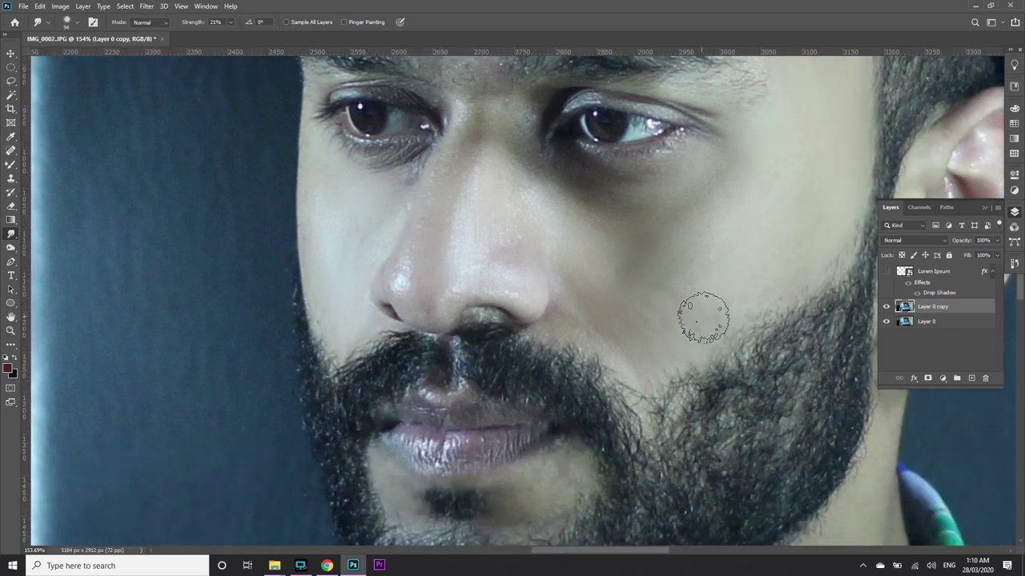
left_click_drag(702, 315, 649, 320)
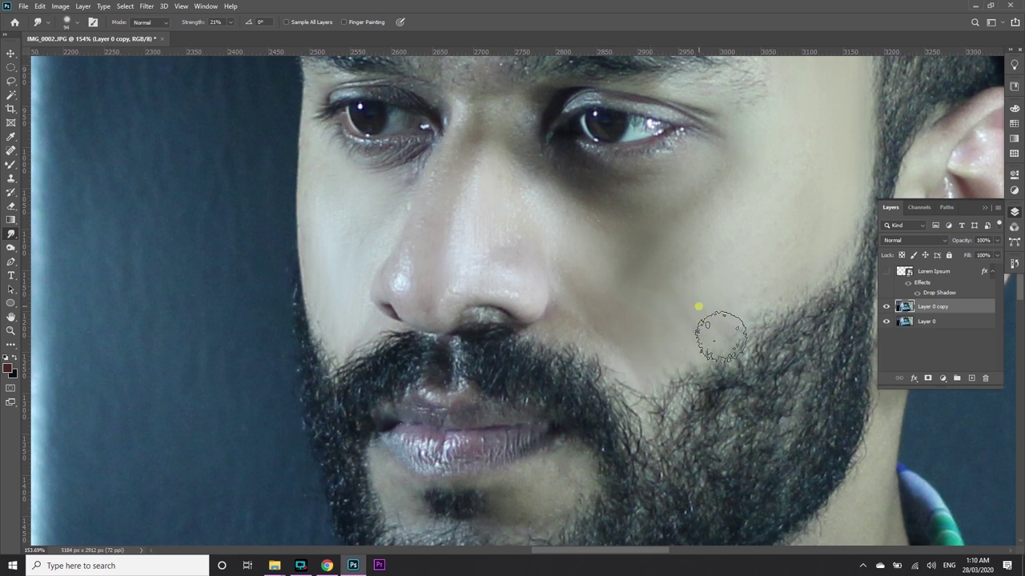
left_click_drag(757, 258, 643, 336)
left_click(588, 376)
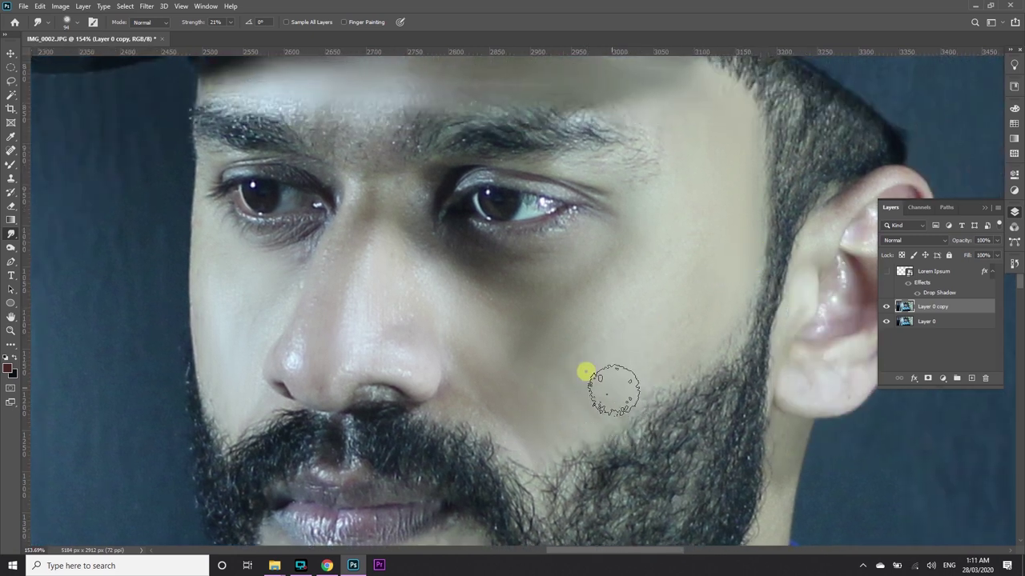
left_click_drag(686, 340, 630, 395)
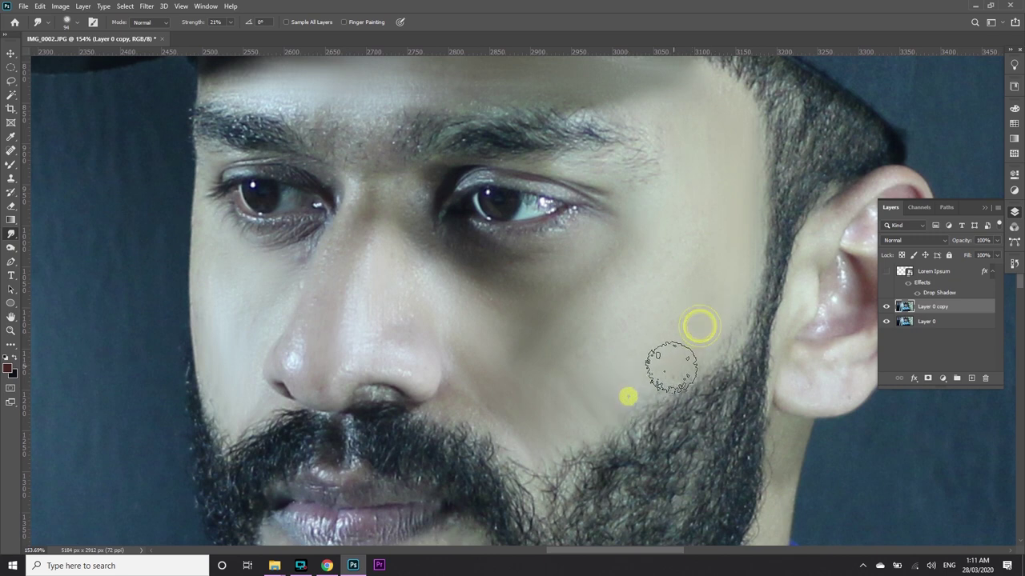
left_click(728, 309)
mouse_move(691, 344)
left_mouse_down()
mouse_move(533, 450)
mouse_move(449, 405)
left_mouse_up()
Smudge the remaining cheek skin upward toward the nose.
scroll(601, 292, "down", 2)
scroll(600, 292, "up", 3)
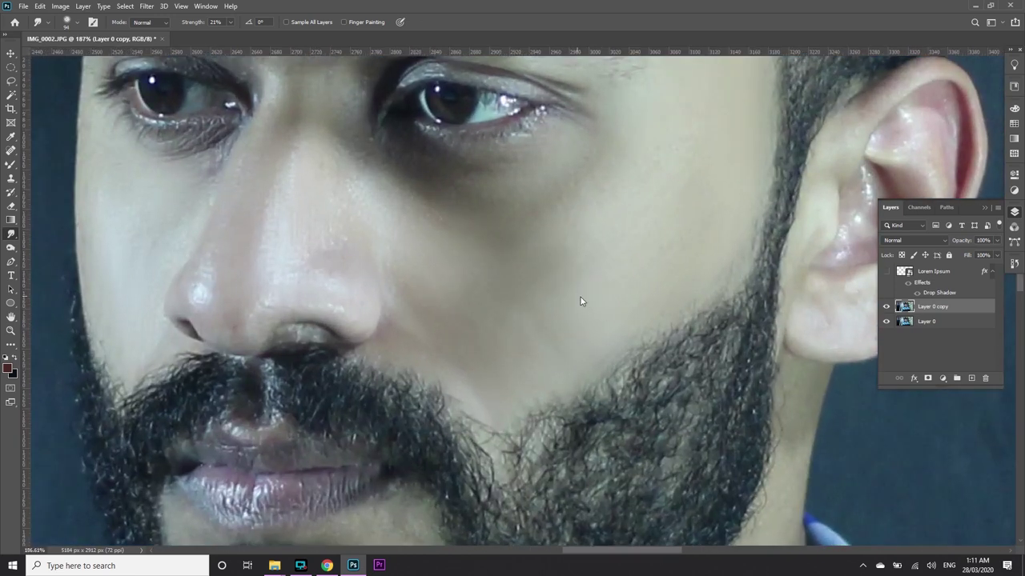
mouse_move(576, 254)
left_mouse_down()
mouse_move(471, 285)
mouse_move(524, 290)
left_mouse_up()
left_click_drag(448, 280, 477, 312)
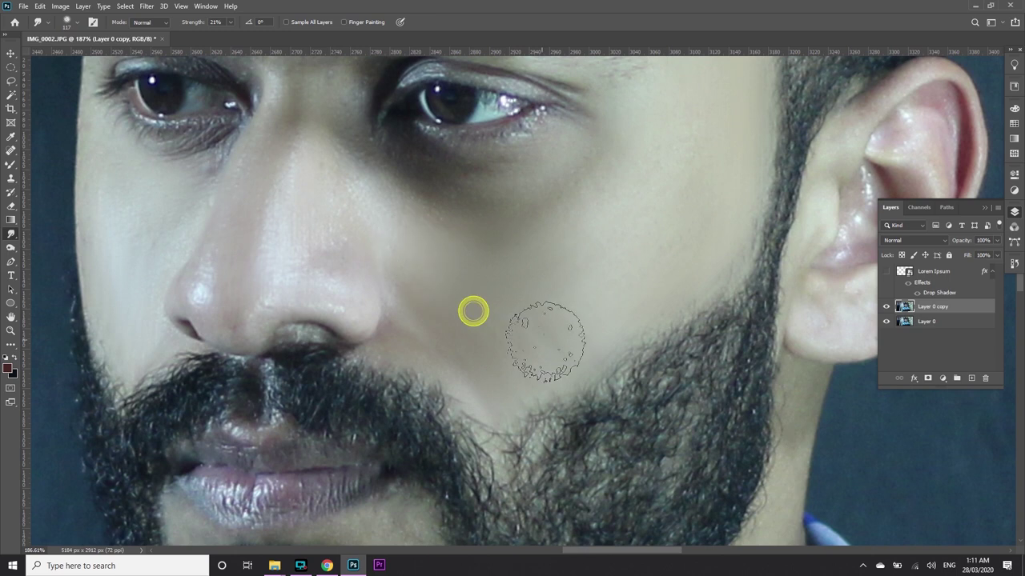
scroll(478, 236, "down", 5)
left_click_drag(507, 451, 538, 409)
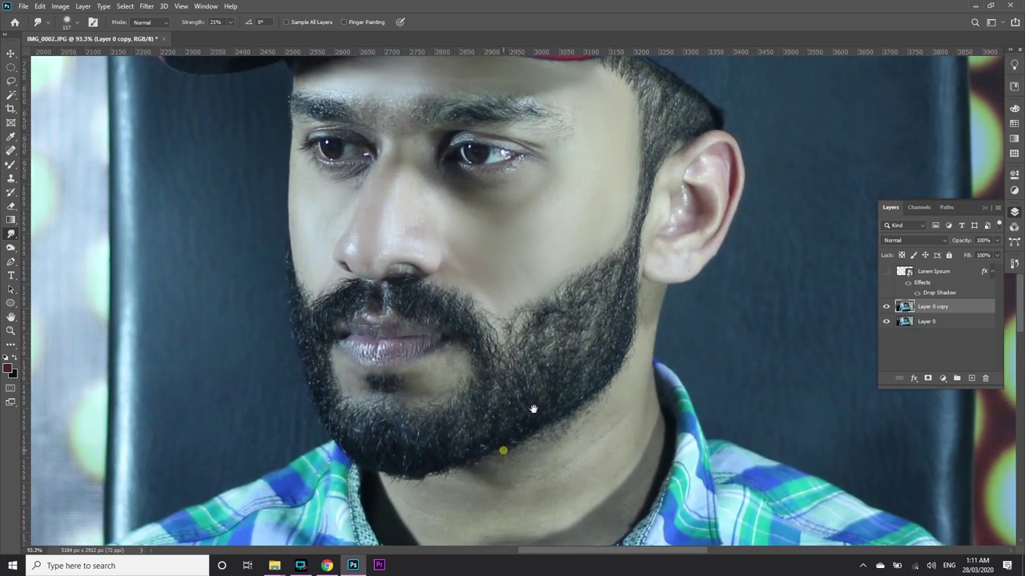
left_click_drag(541, 229, 570, 301)
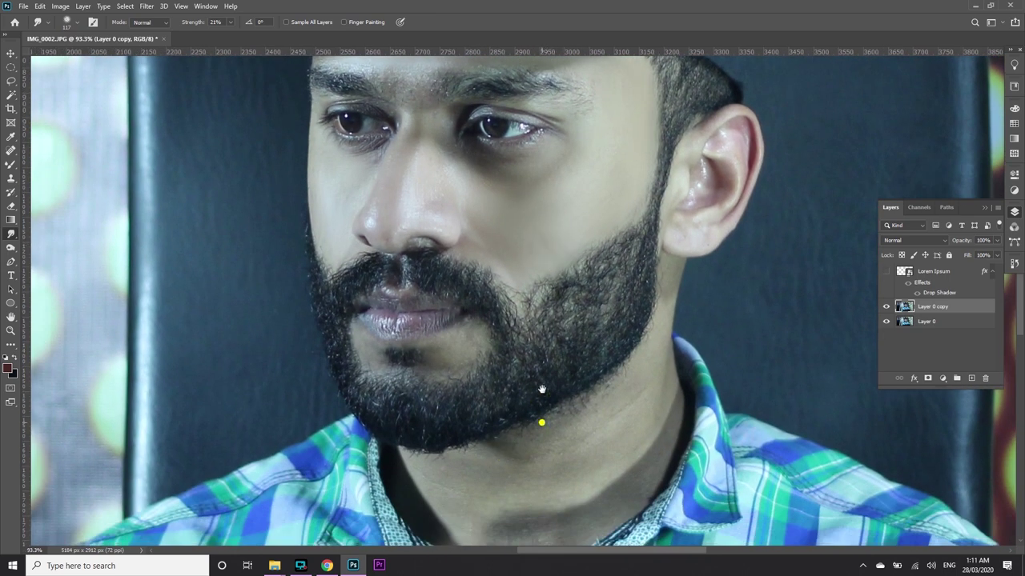
Smudge the neck below the beard down toward the shirt collar.
left_click_drag(540, 421, 529, 309)
mouse_move(635, 282)
left_mouse_down()
mouse_move(612, 328)
mouse_move(638, 310)
mouse_move(643, 302)
mouse_move(540, 391)
mouse_move(629, 267)
mouse_move(604, 299)
left_mouse_up()
mouse_move(568, 343)
left_mouse_down()
mouse_move(533, 385)
mouse_move(595, 395)
mouse_move(450, 415)
mouse_move(549, 371)
mouse_move(649, 243)
mouse_move(655, 328)
mouse_move(610, 326)
mouse_move(441, 491)
left_mouse_up()
scroll(649, 242, "up", 2)
scroll(519, 399, "up", 3)
scroll(519, 399, "down", 3)
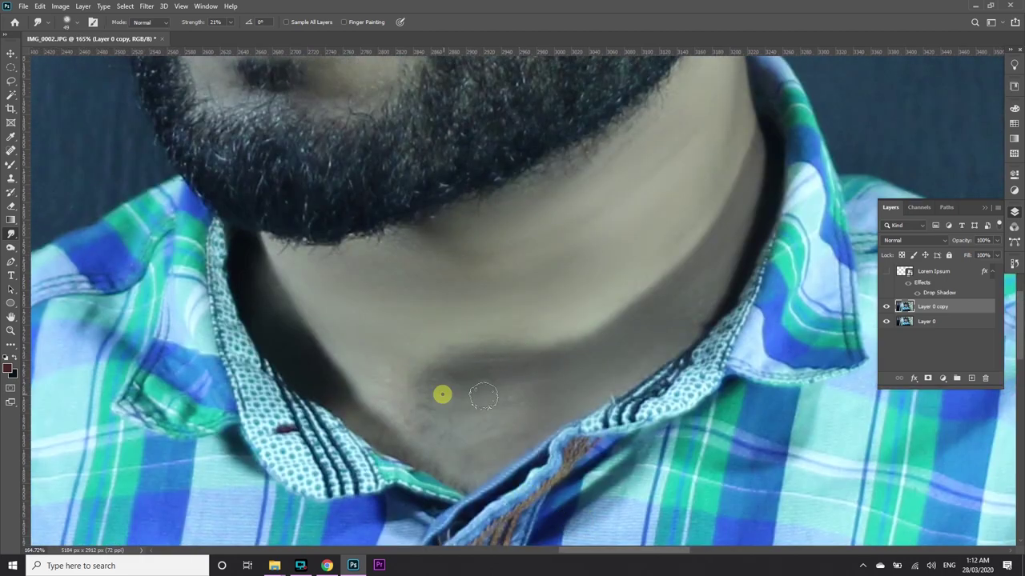
scroll(592, 400, "down", 3)
scroll(596, 446, "up", 6)
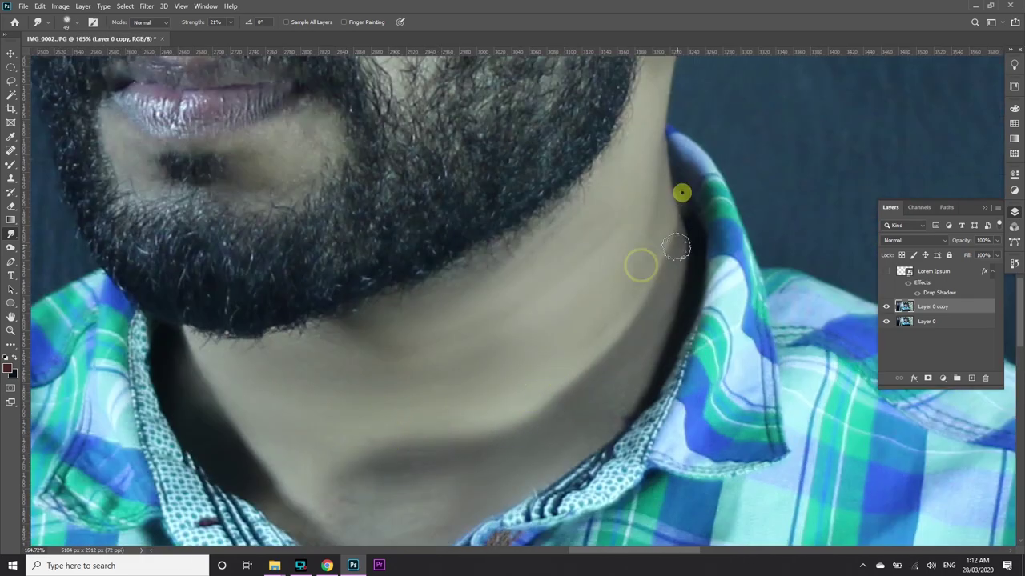
scroll(526, 348, "down", 3)
scroll(473, 295, "up", 2)
scroll(472, 296, "down", 3)
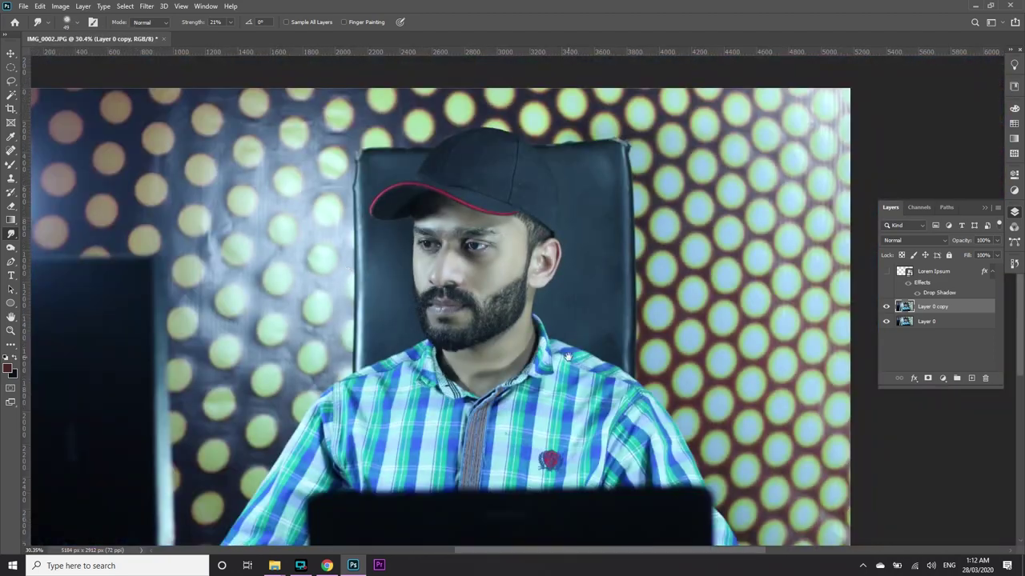
scroll(705, 232, "up", 3)
scroll(714, 223, "up", 2)
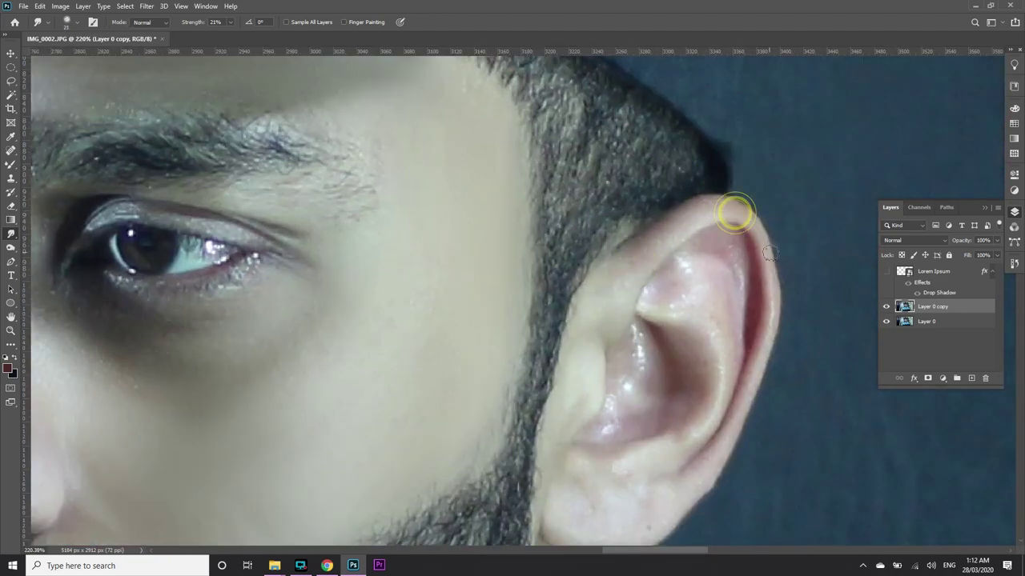
scroll(730, 215, "down", 3)
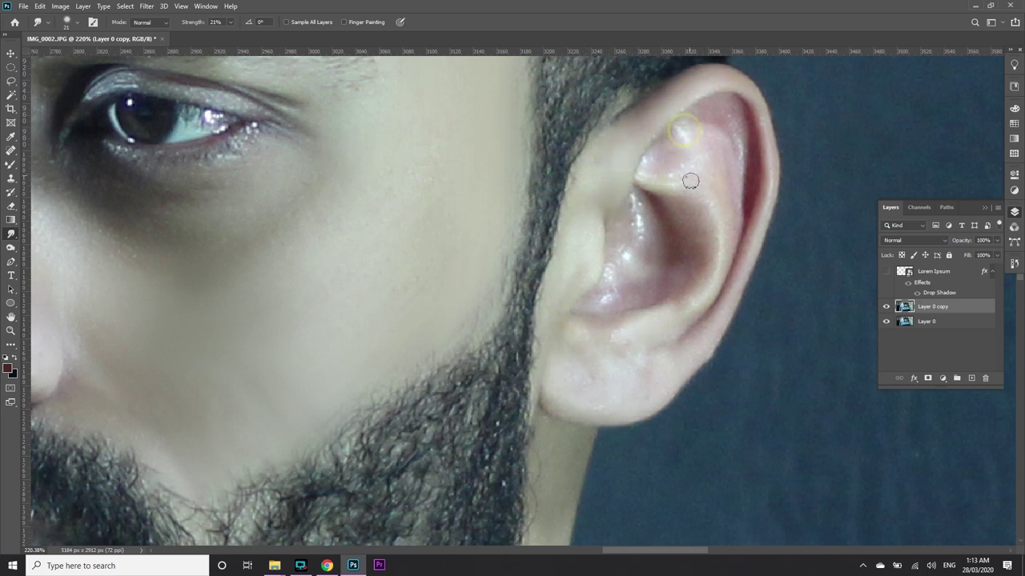
scroll(677, 208, "down", 5)
scroll(503, 290, "up", 4)
scroll(532, 221, "down", 4)
scroll(533, 222, "up", 3)
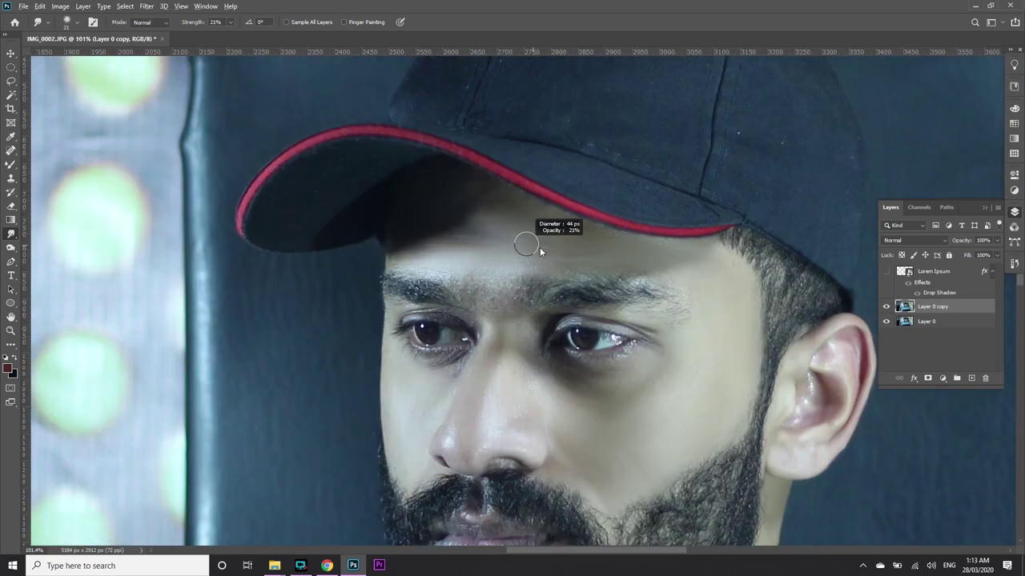
left_click_drag(517, 224, 559, 254)
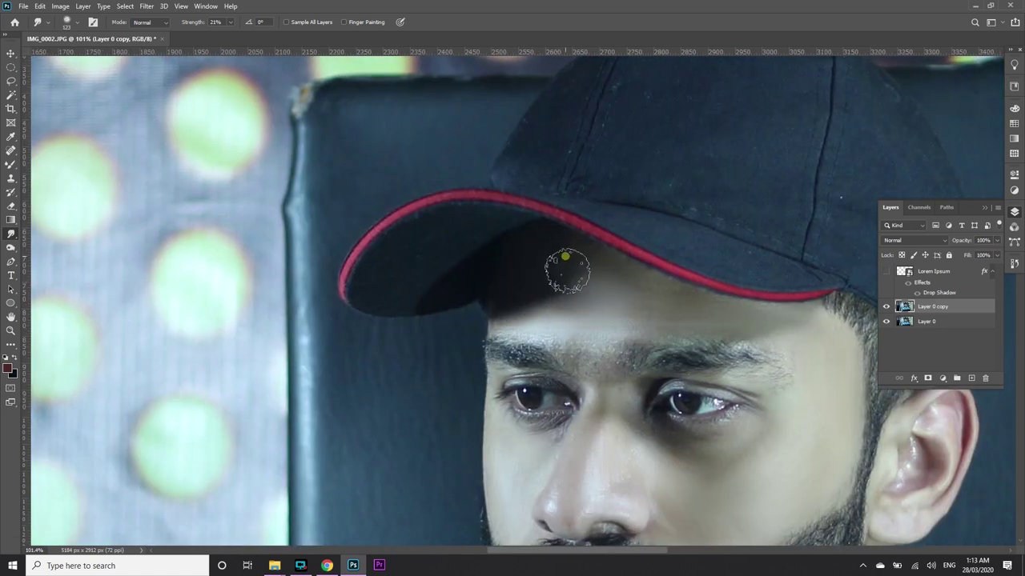
scroll(568, 267, "down", 4)
scroll(568, 338, "up", 2)
scroll(506, 293, "down", 3)
scroll(507, 294, "down", 2)
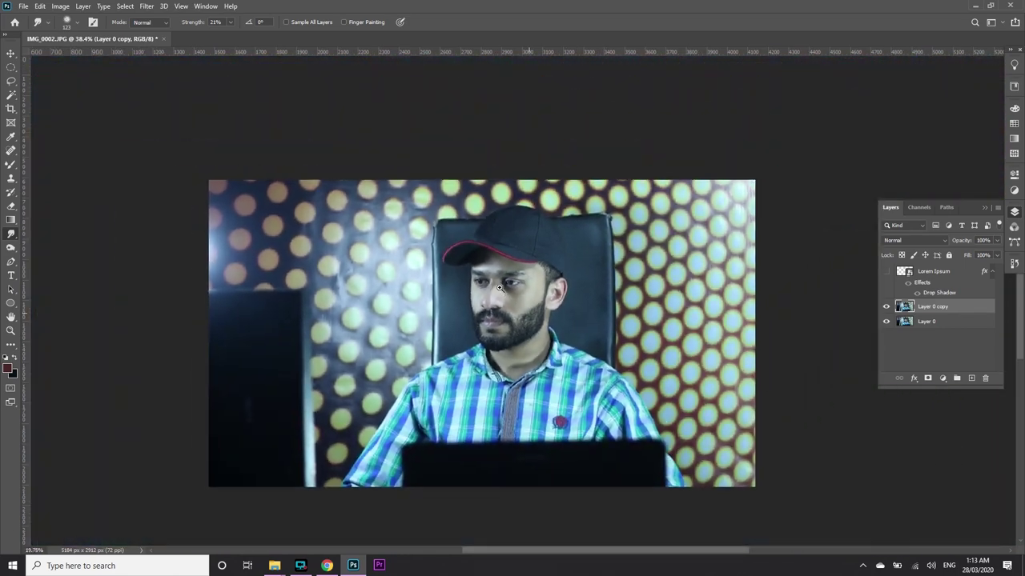
scroll(502, 288, "up", 1)
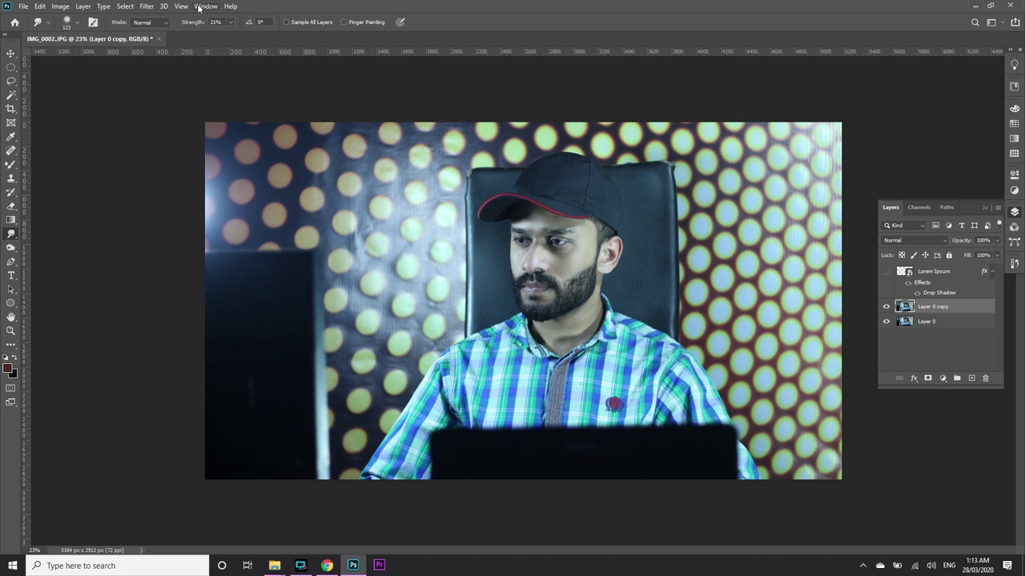
Open the Camera Raw Filter, warm Temperature to +8 and raise Exposure to +0.20.
left_click(146, 6)
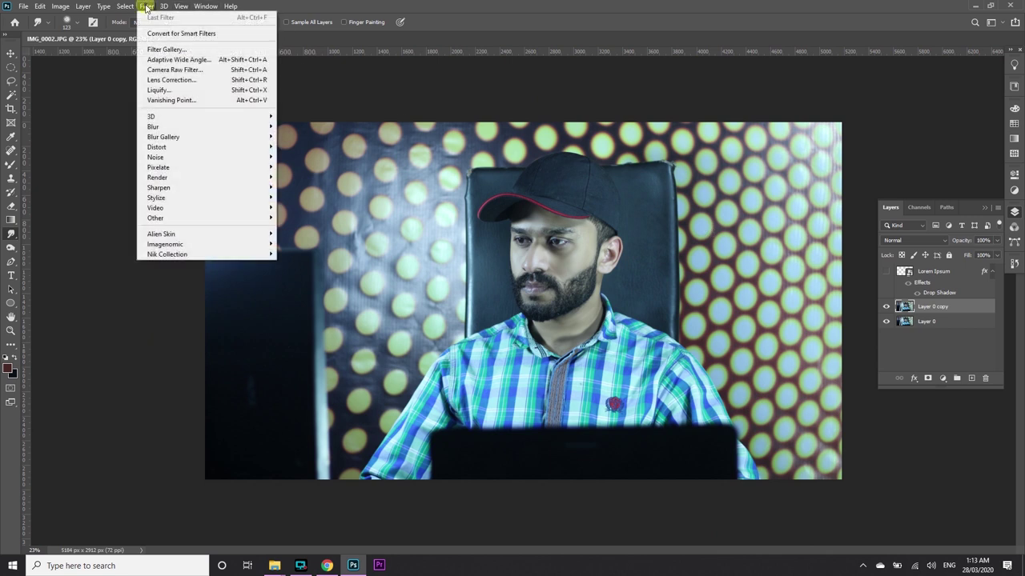
left_click(185, 70)
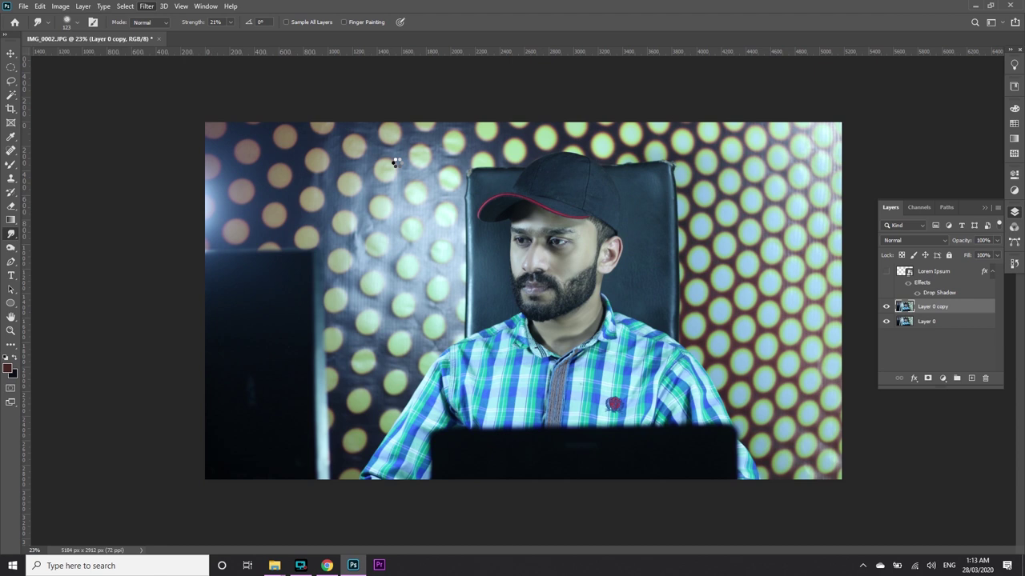
left_click(471, 166)
left_click_drag(773, 216, 782, 217)
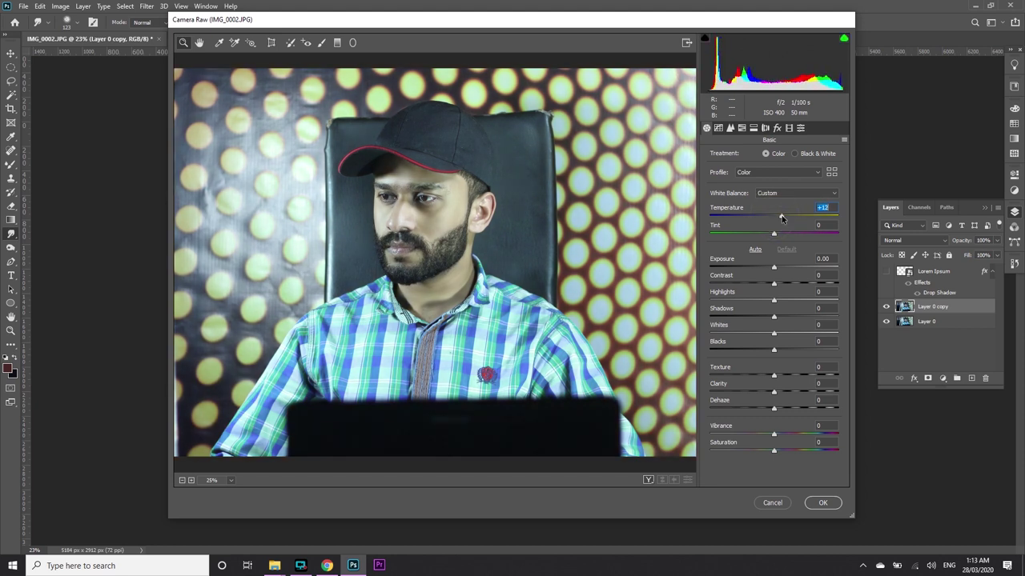
left_click_drag(780, 218, 779, 218)
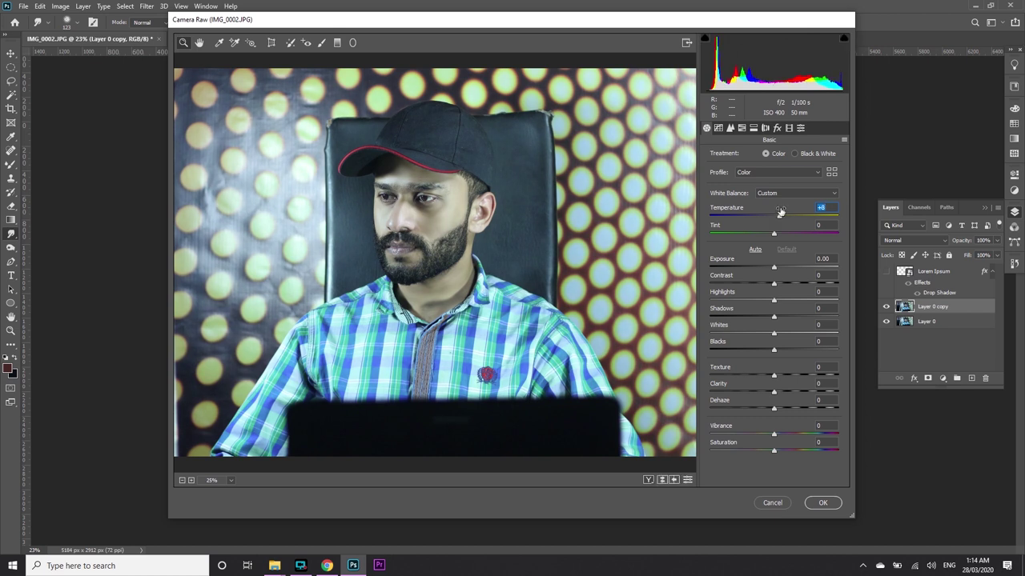
mouse_move(775, 272)
left_mouse_down()
mouse_move(776, 334)
mouse_move(763, 353)
left_mouse_up()
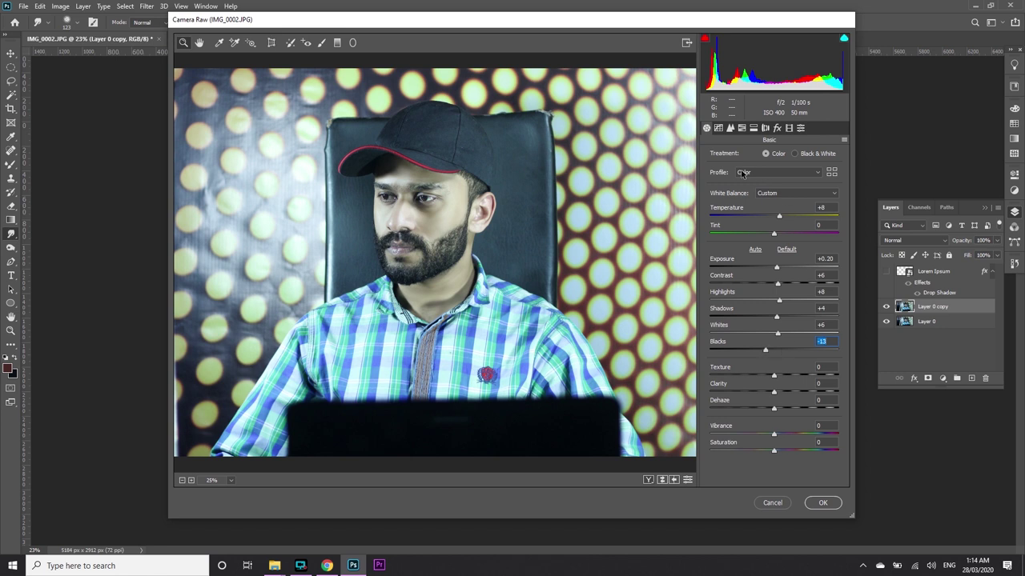
Set HSL Luminance to Yellows +5, Oranges -20, Reds +100 and adjust Purples.
left_click(742, 130)
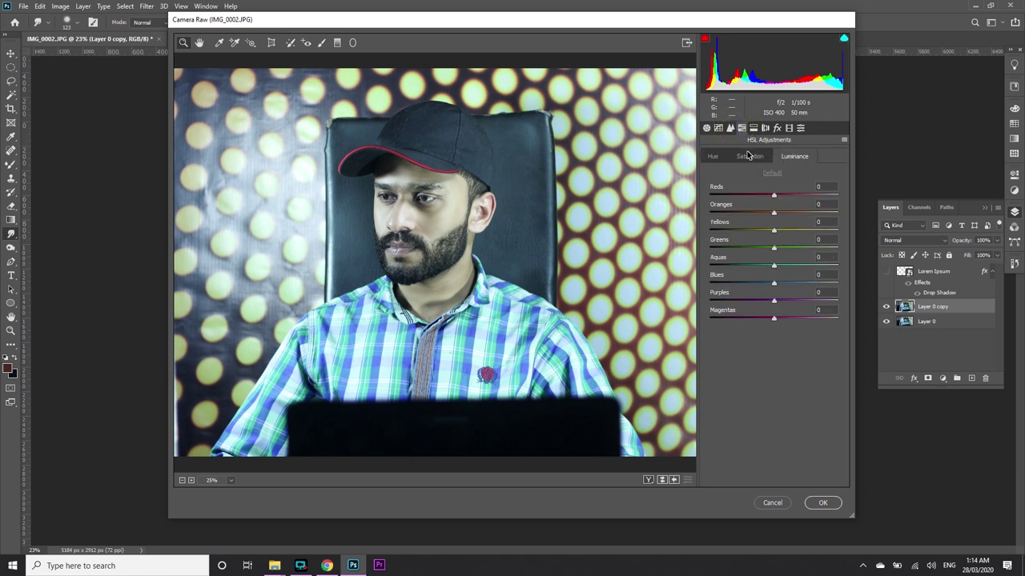
left_click_drag(774, 232, 739, 231)
left_click(775, 232)
mouse_move(773, 212)
left_mouse_down()
mouse_move(748, 212)
mouse_move(774, 212)
left_mouse_up()
mouse_move(774, 196)
left_mouse_down()
mouse_move(746, 197)
mouse_move(810, 201)
mouse_move(702, 200)
left_mouse_up()
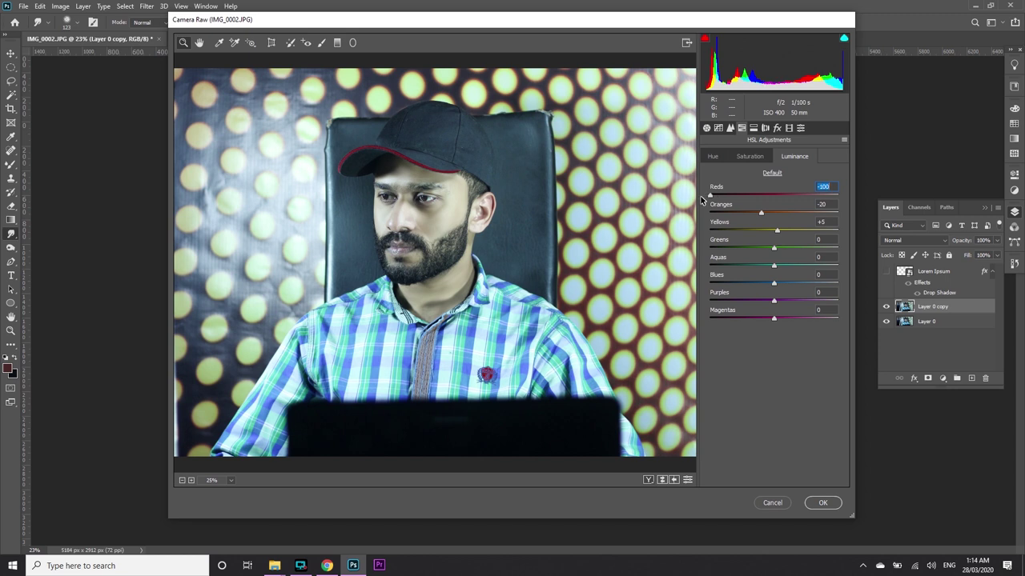
left_click_drag(809, 200, 821, 206)
left_click_drag(730, 203, 730, 203)
left_click_drag(832, 204, 845, 205)
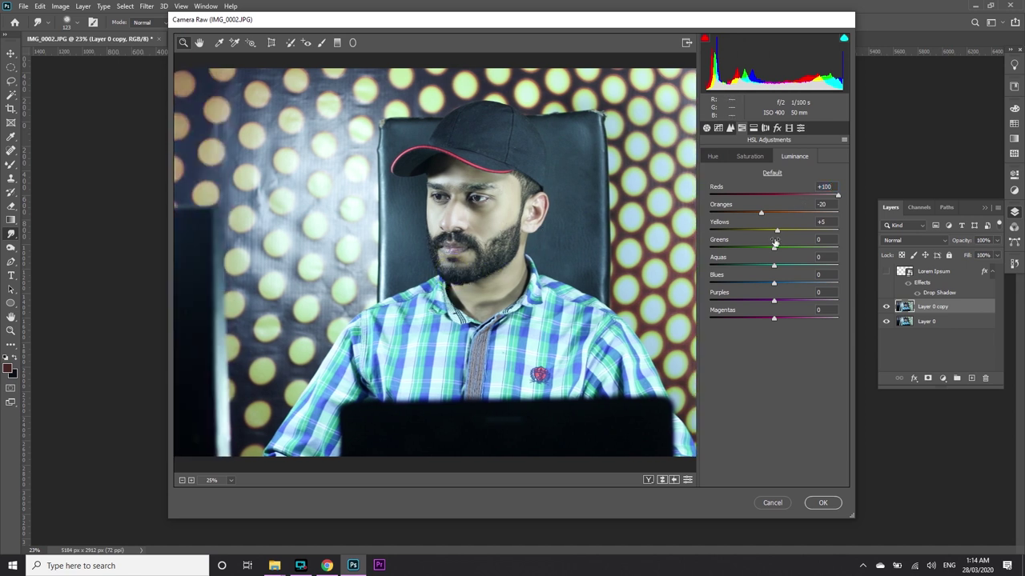
mouse_move(775, 305)
left_mouse_down()
mouse_move(797, 304)
mouse_move(716, 302)
mouse_move(785, 307)
mouse_move(765, 305)
mouse_move(802, 320)
mouse_move(756, 322)
left_mouse_up()
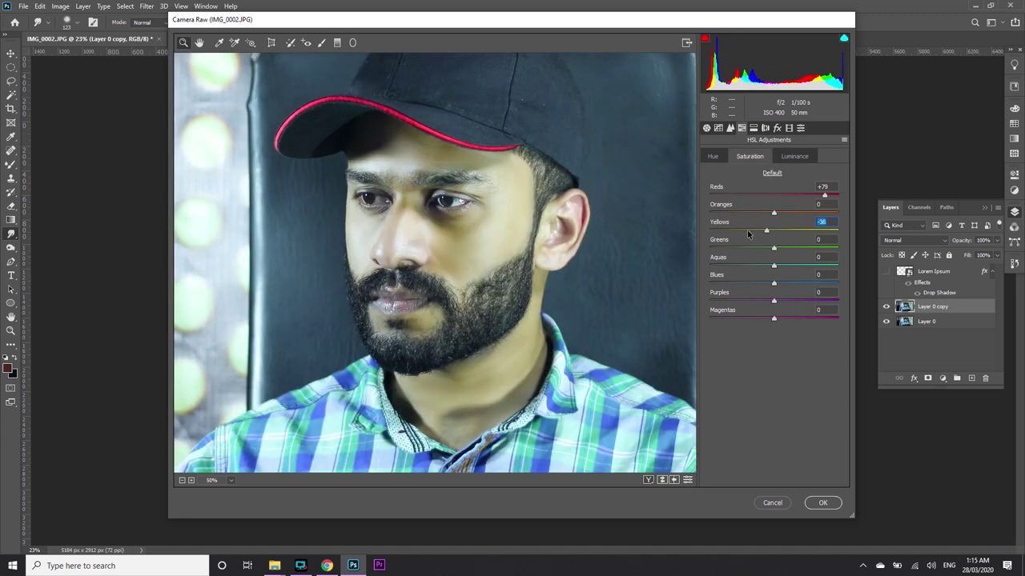
Adjust colour saturation, then shift Oranges hue to -51 and Yellows hue to -65.
left_click_drag(749, 233, 773, 235)
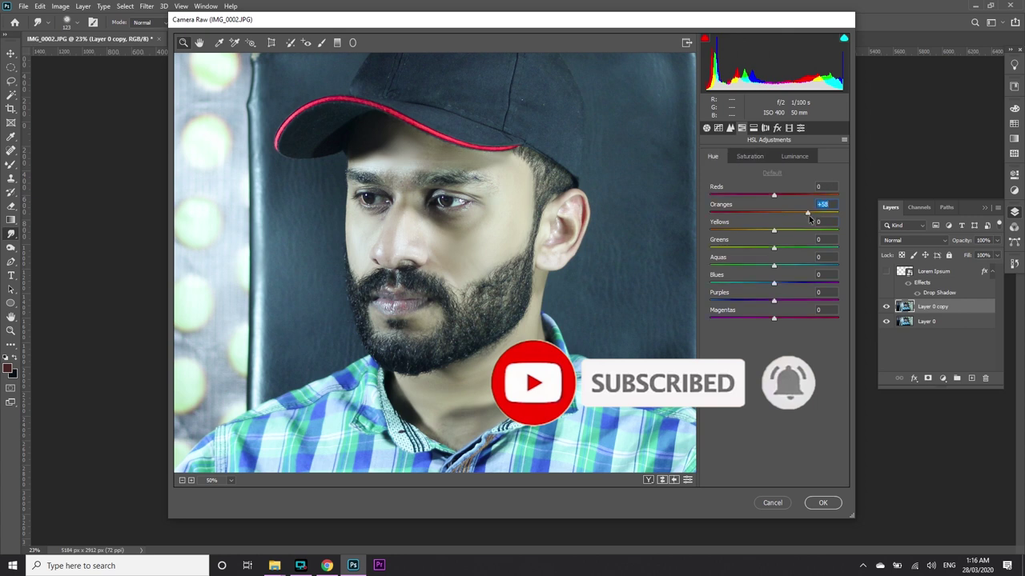
mouse_move(808, 218)
left_mouse_down()
mouse_move(741, 216)
mouse_move(735, 196)
left_mouse_up()
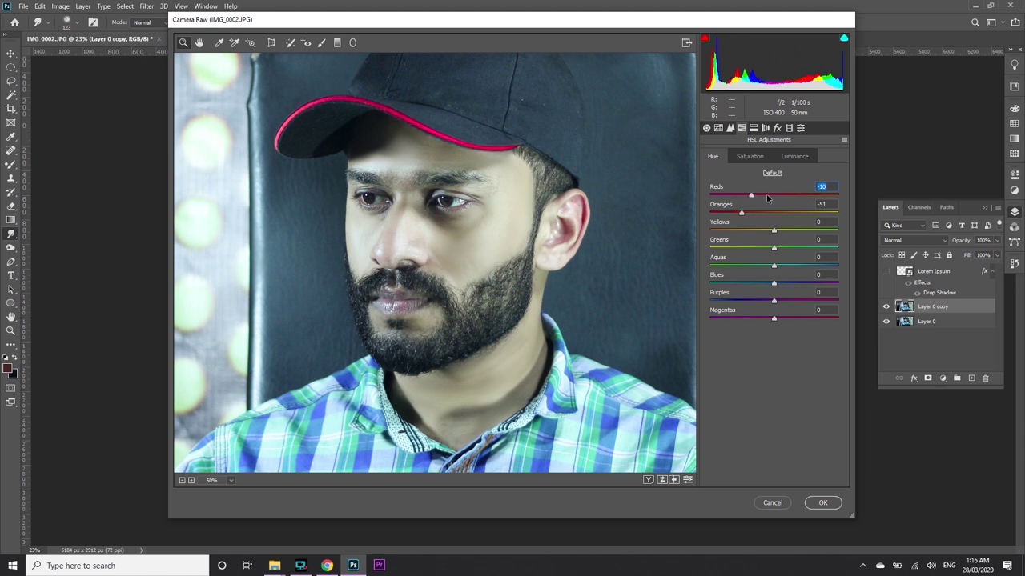
left_click_drag(744, 233, 734, 232)
left_click_drag(796, 235, 826, 234)
left_click_drag(719, 235, 697, 237)
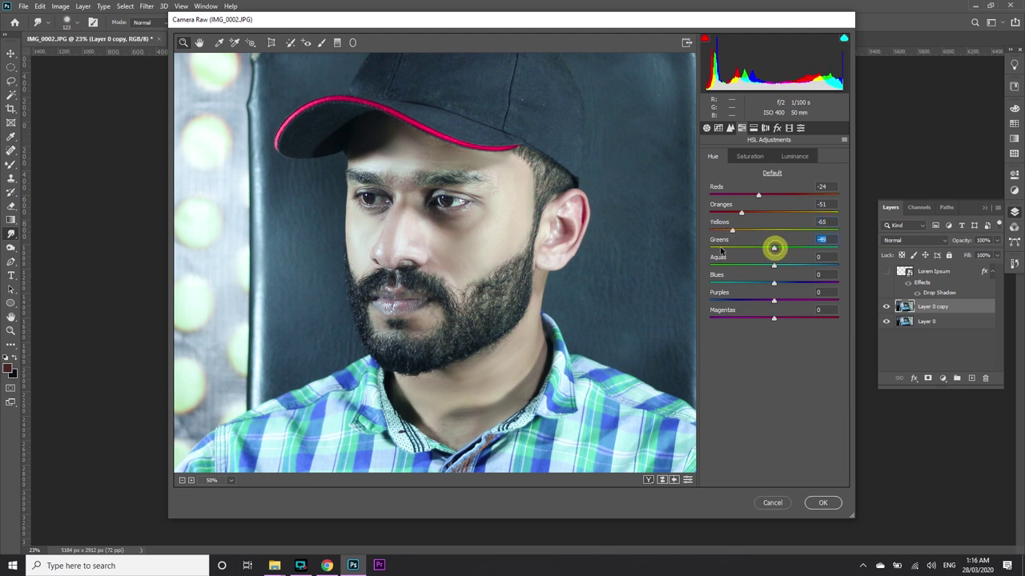
Set Greens and Aquas hue to -100 and apply the Camera Raw filter.
mouse_move(774, 248)
left_mouse_down()
mouse_move(832, 251)
mouse_move(640, 247)
left_mouse_up()
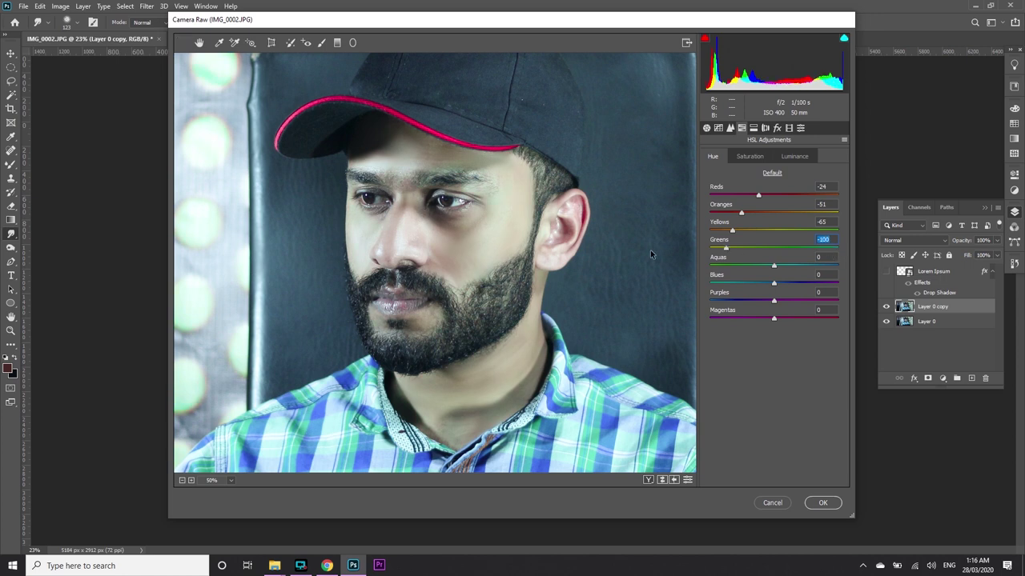
left_click_drag(774, 268, 806, 268)
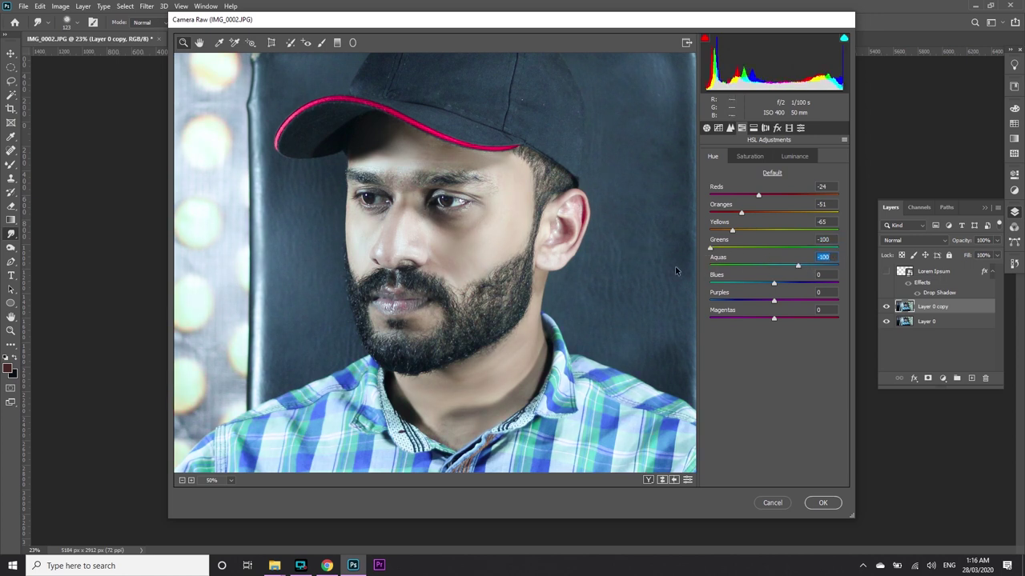
left_click(824, 502)
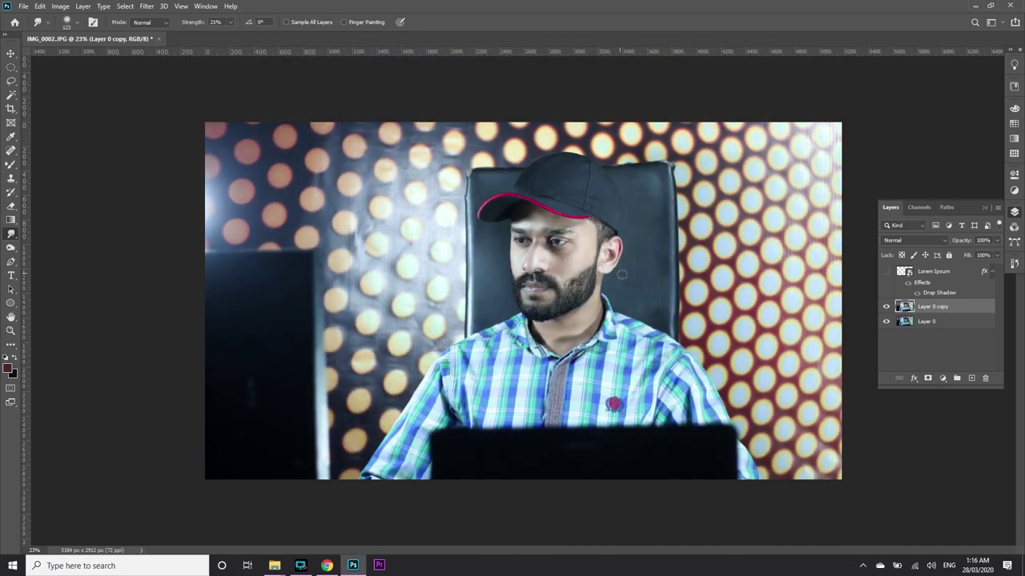
Toggle Layer 0 copy's visibility to compare with the original, leaving it hidden.
mouse_move(589, 242)
left_mouse_down()
mouse_move(596, 260)
mouse_move(545, 241)
left_mouse_up()
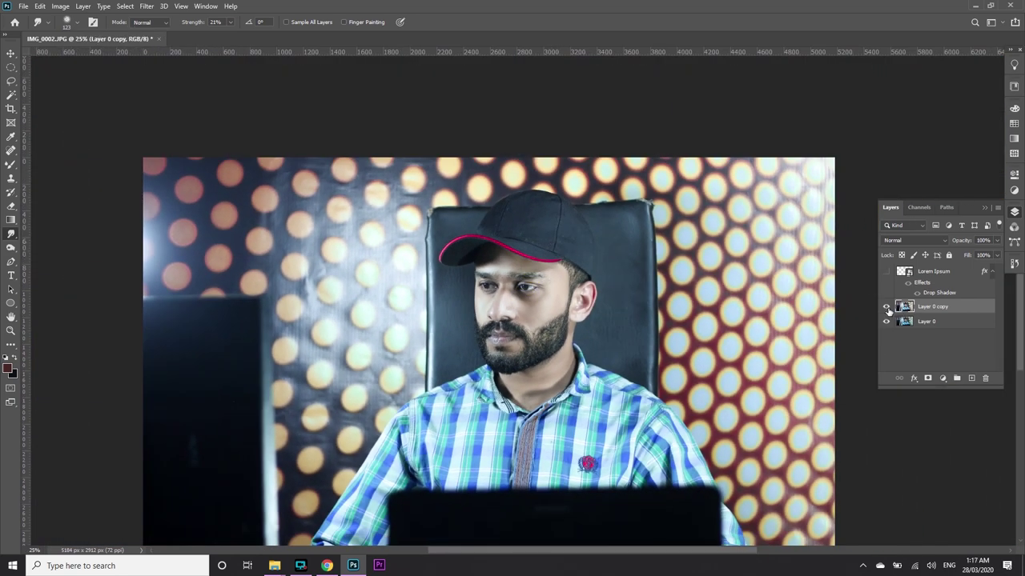
left_click(887, 310)
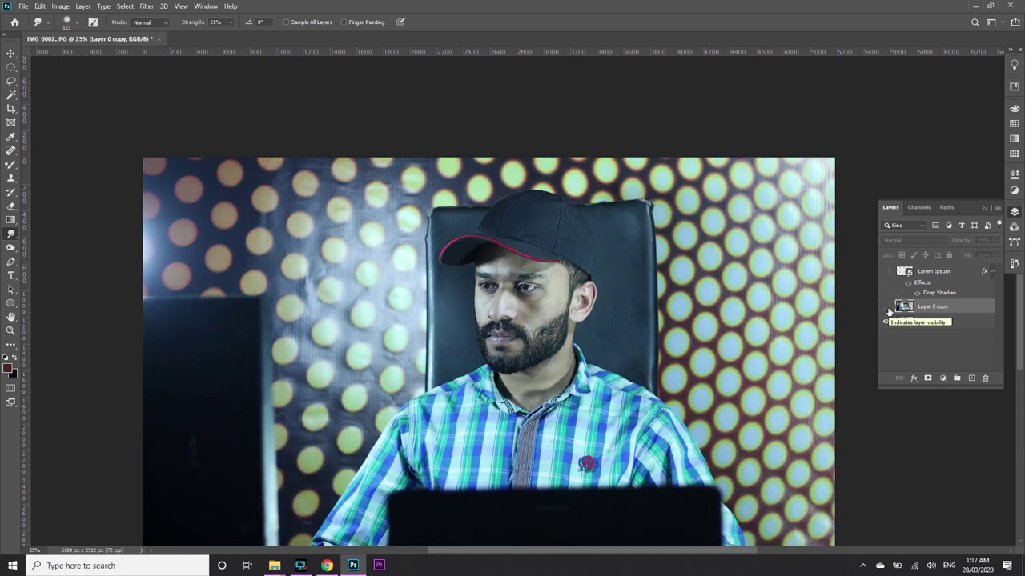
left_click(887, 308)
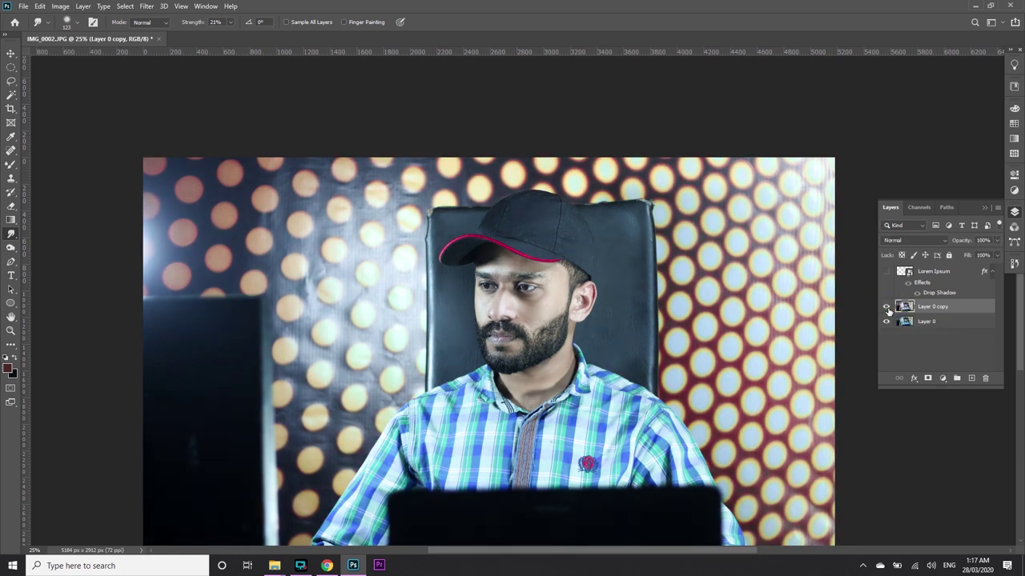
scroll(815, 342, "up", 1)
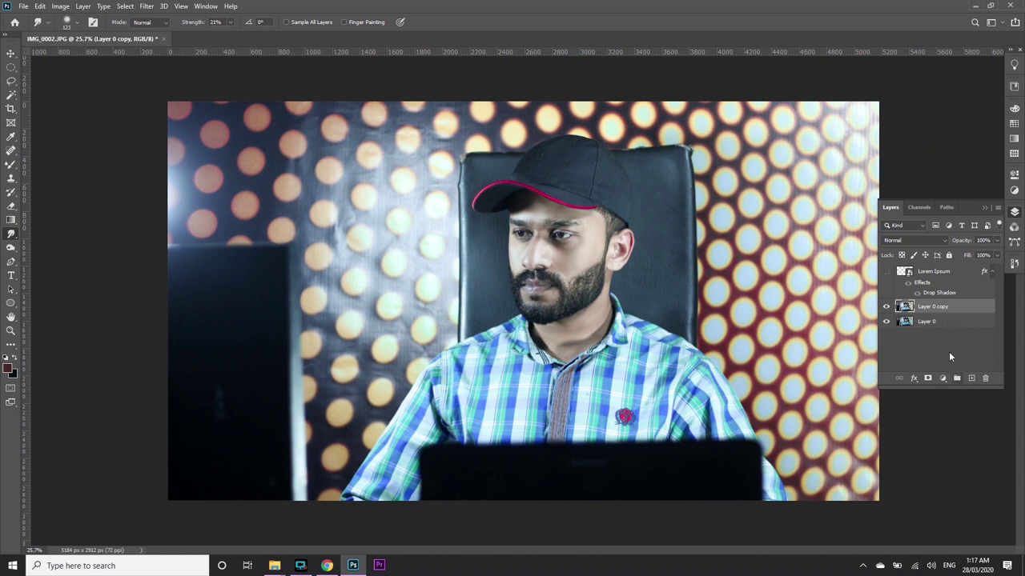
left_click(887, 309)
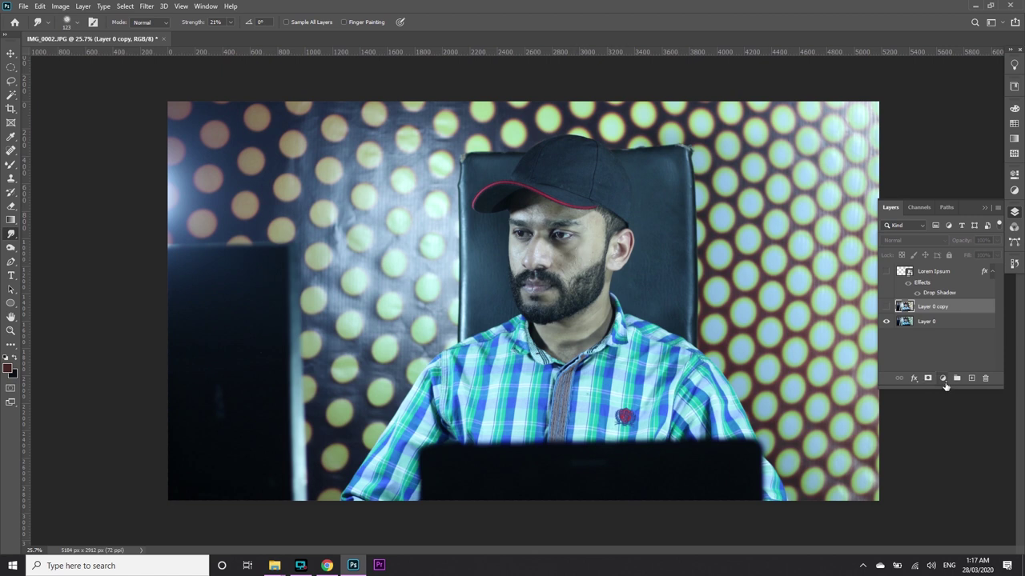
Add a Curves adjustment layer above the portrait.
left_click(944, 385)
left_click(975, 249)
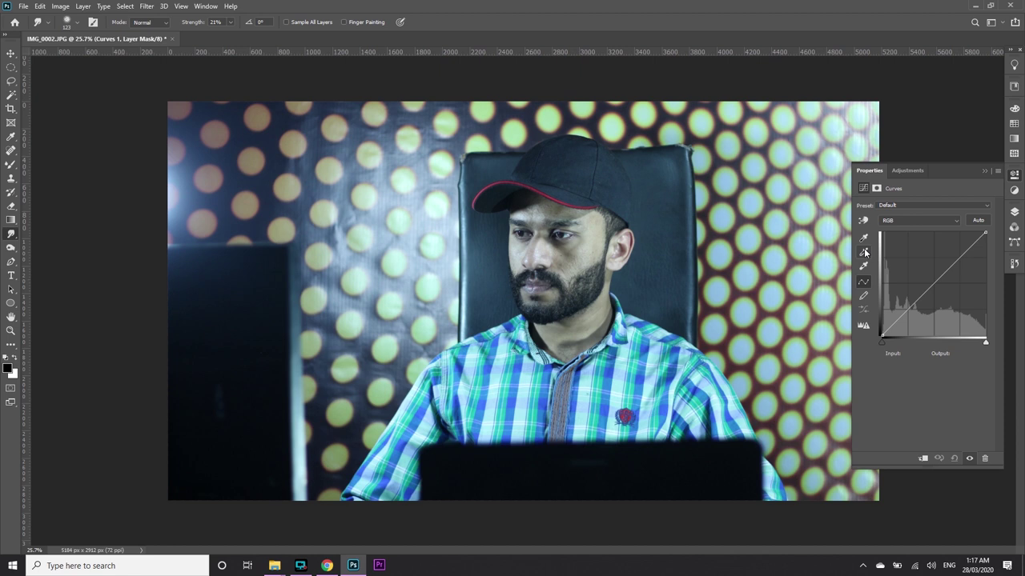
double_click(864, 252)
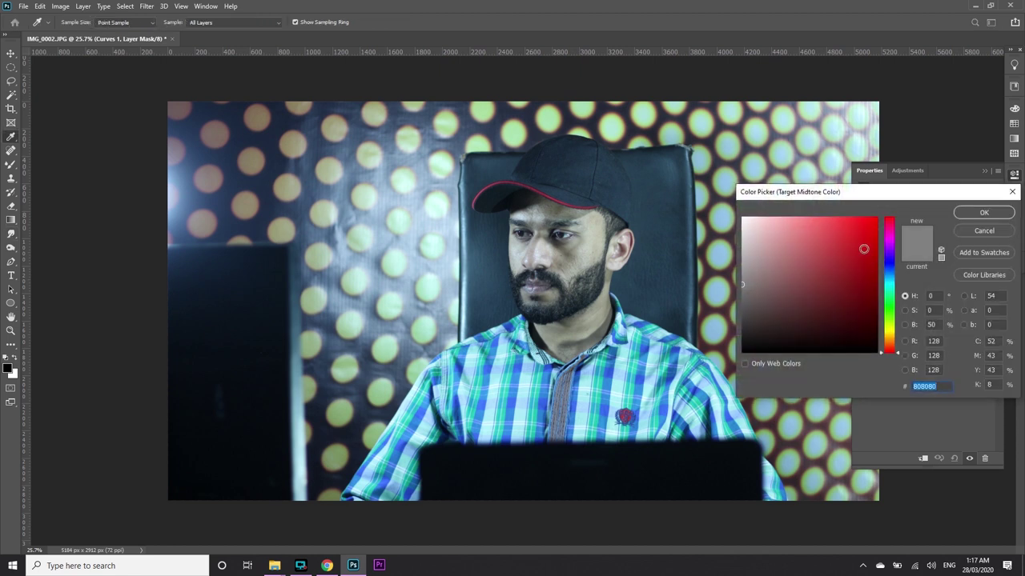
key("Escape")
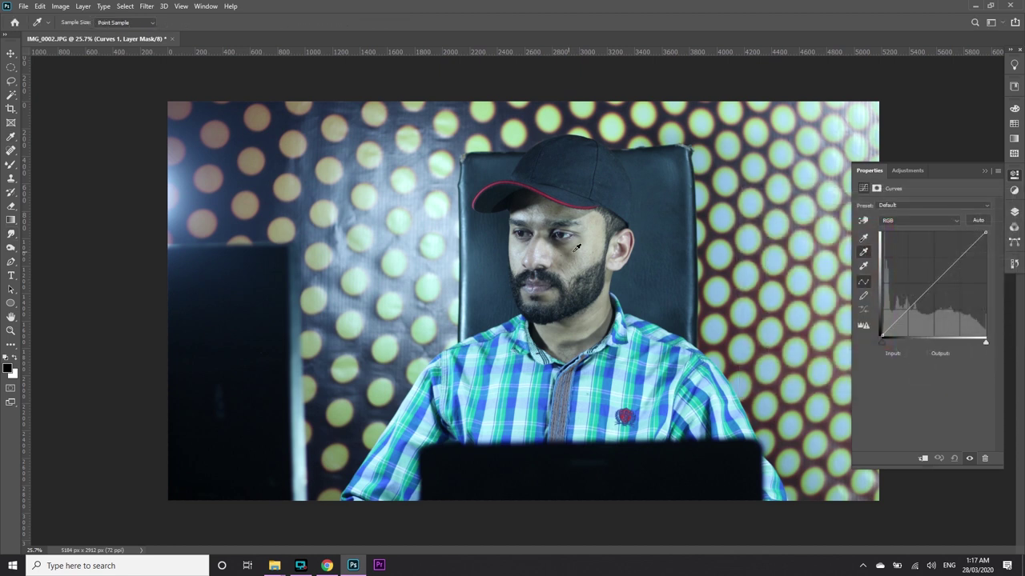
Sample the cheek, cap, shirt, face and ear as neutral midtones to shift the colour balance.
left_click(580, 253)
left_click(578, 185)
left_click(581, 334)
left_click(662, 390)
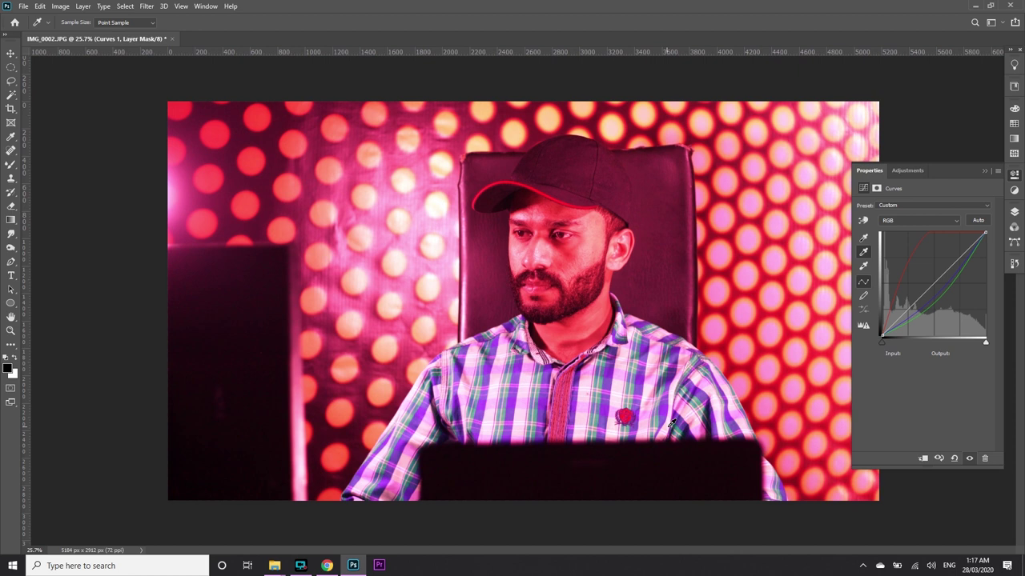
left_click(707, 409)
left_click(585, 285)
left_click(605, 234)
left_click(608, 228)
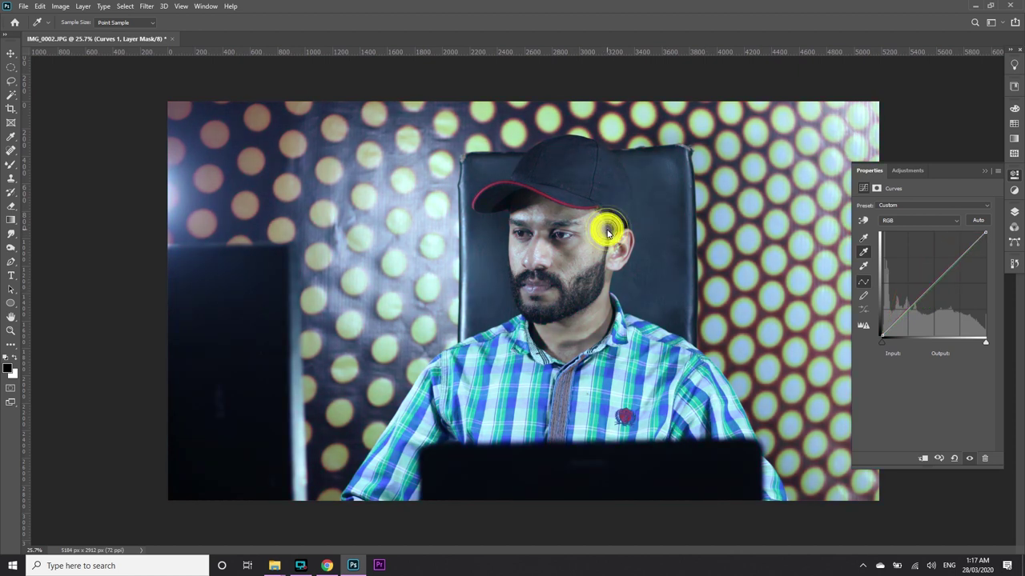
left_click(620, 229)
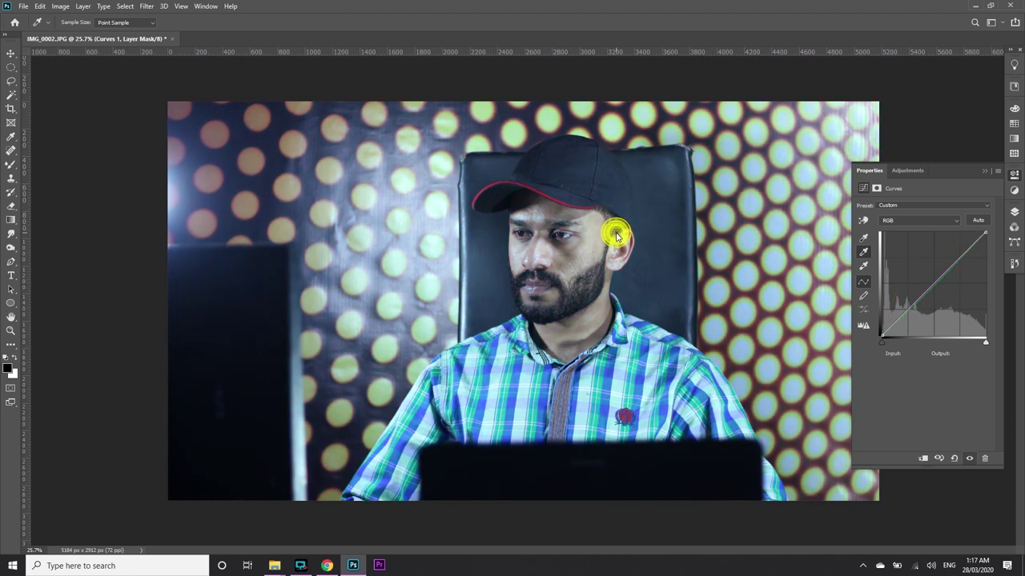
Make Layer 0 copy visible again, then resample the ear and face to warm the tones.
left_click(1014, 216)
left_click(885, 321)
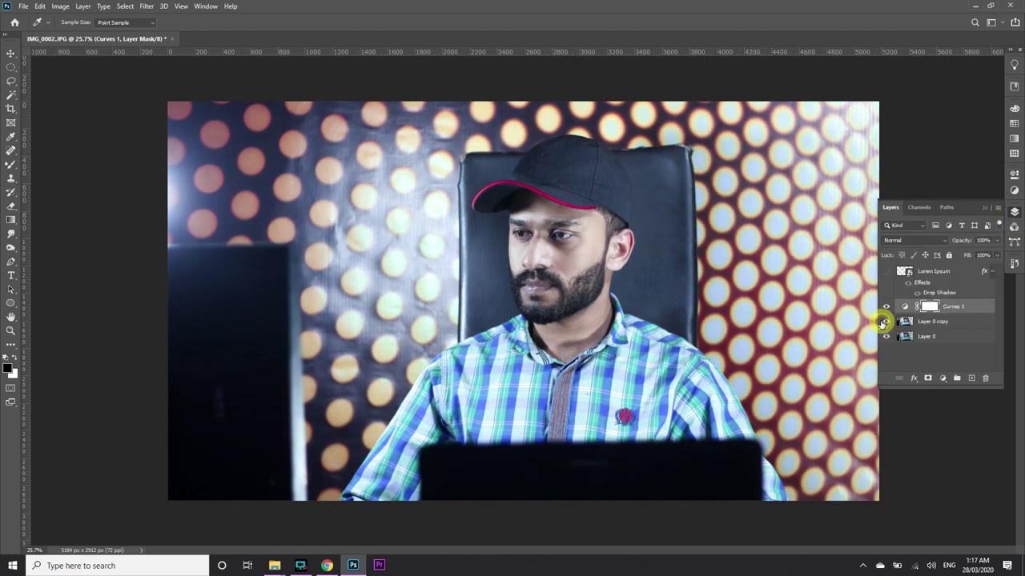
double_click(908, 306)
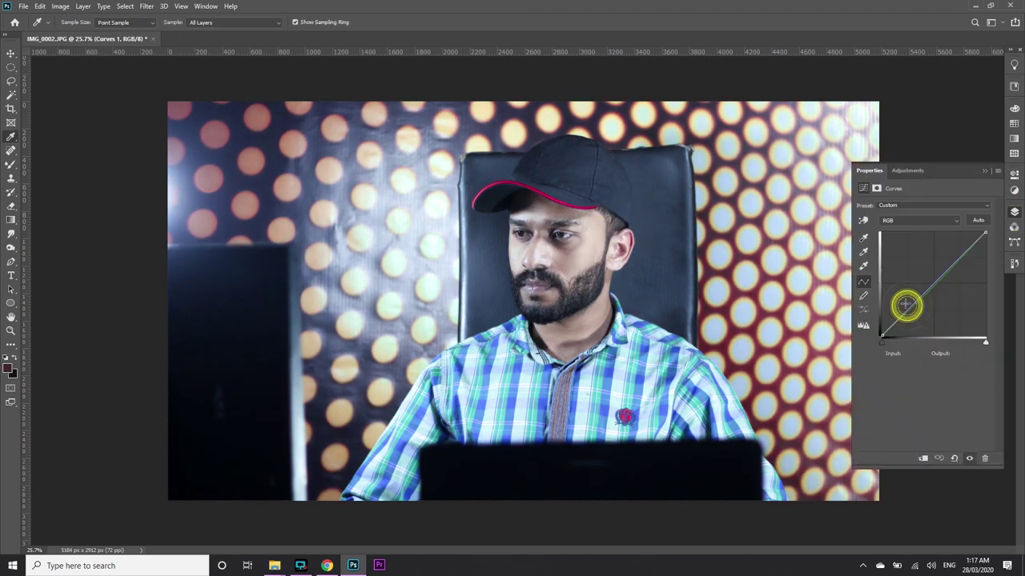
left_click(864, 253)
left_click(606, 230)
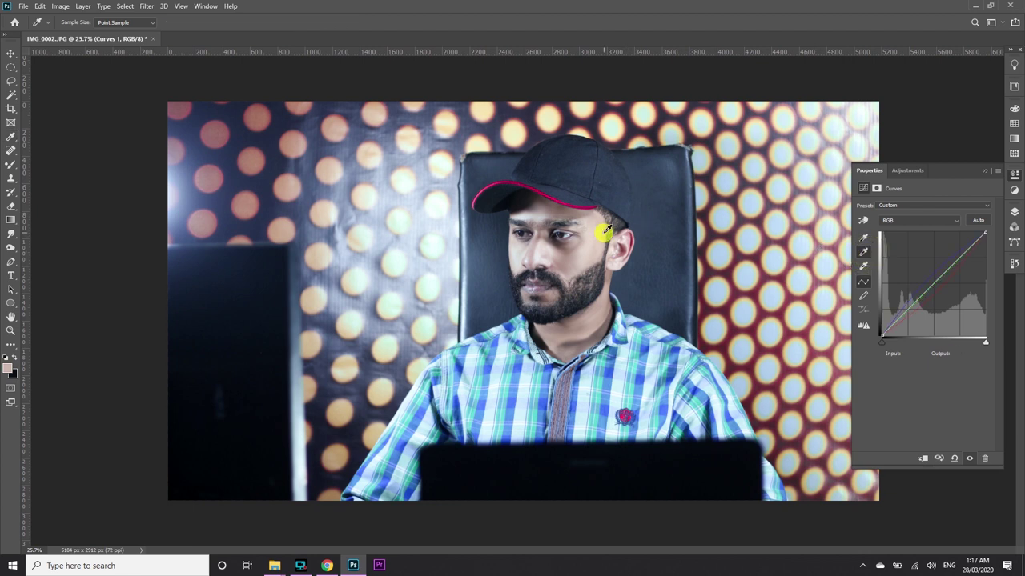
left_click(615, 230)
left_click(611, 292)
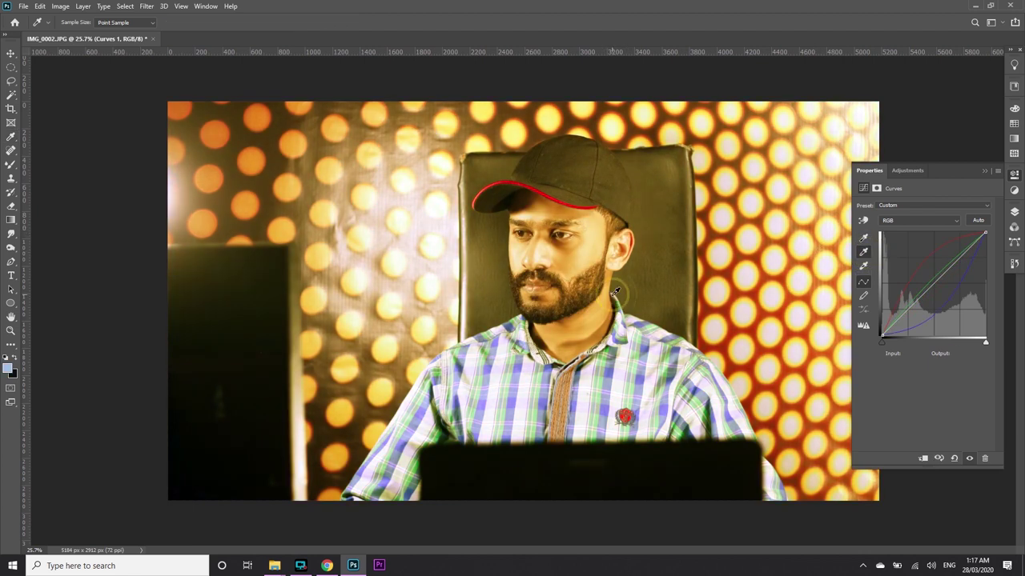
left_click(616, 319)
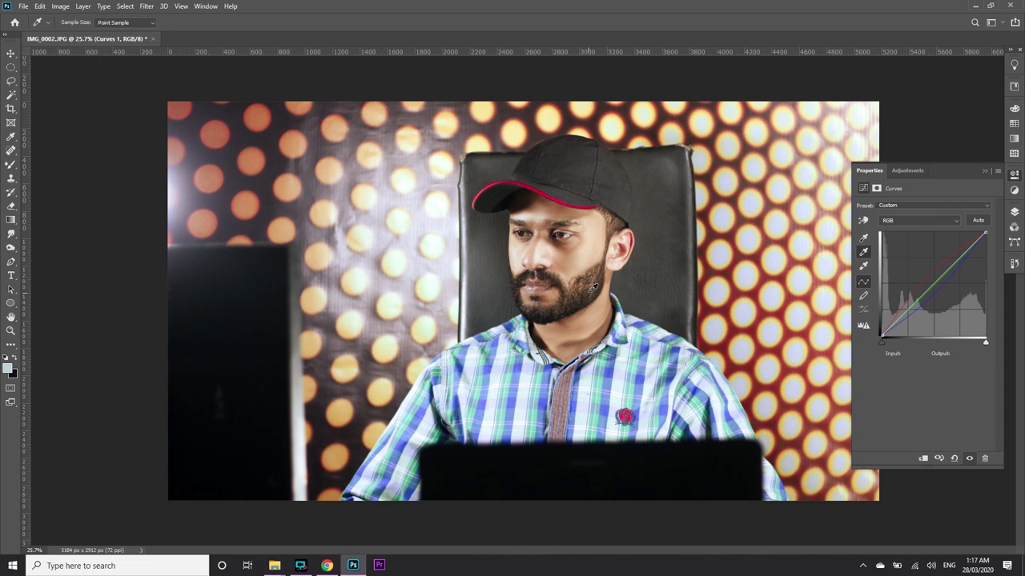
Toggle Curves 1 off and on to compare the warmed photo with the original.
scroll(595, 232, "up", 5)
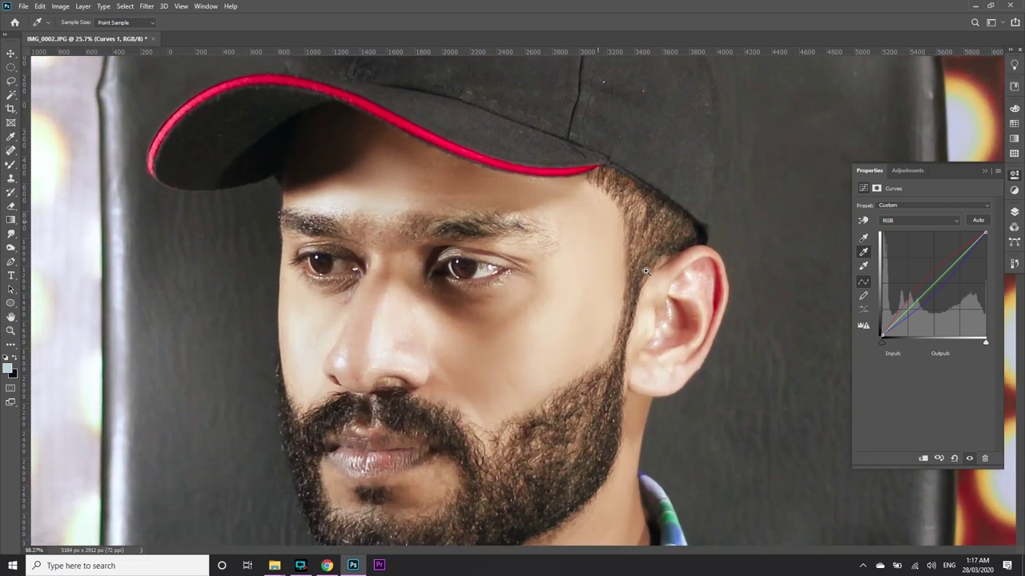
scroll(606, 257, "down", 5)
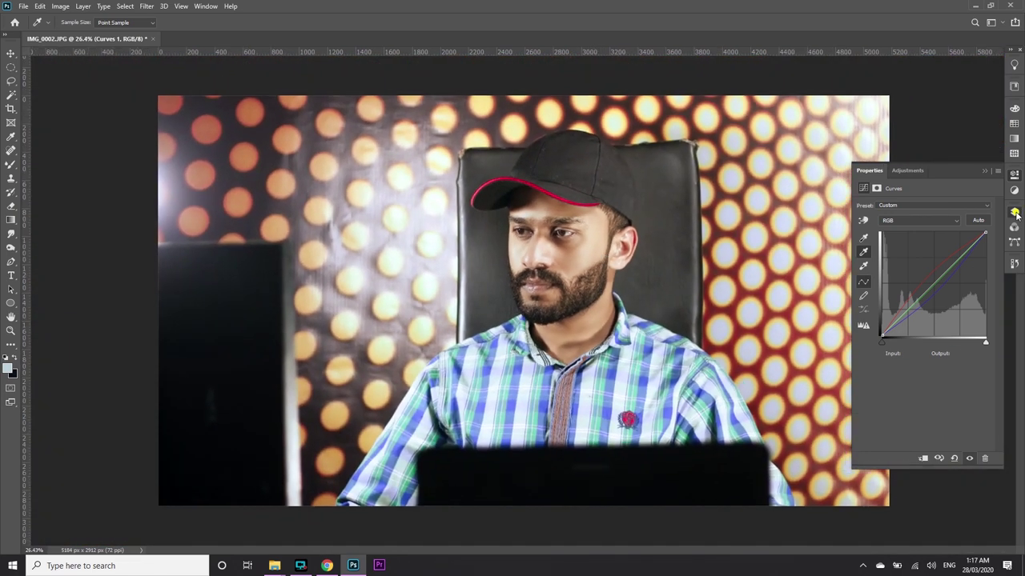
left_click(1014, 212)
left_click(887, 310)
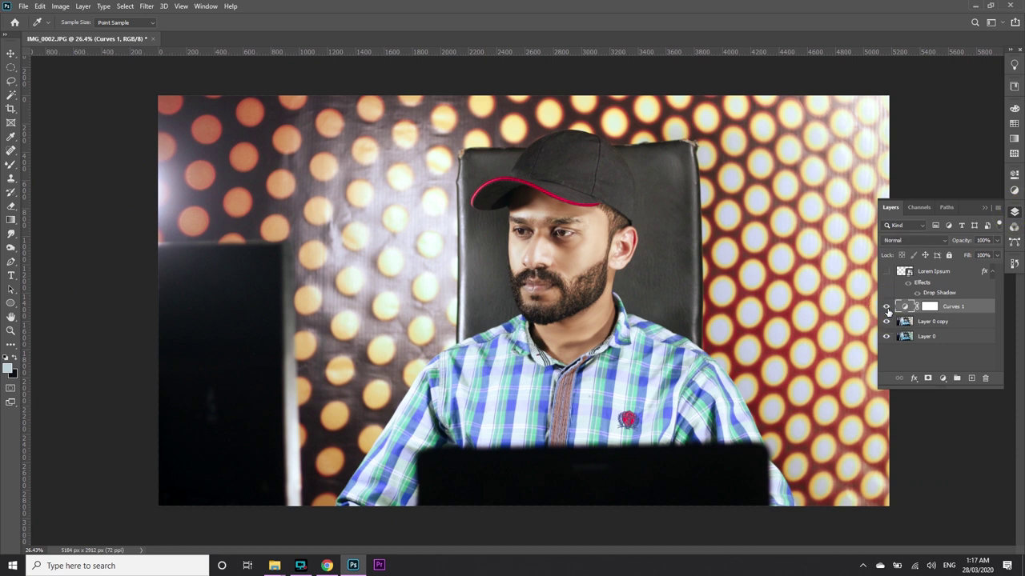
left_click(886, 310)
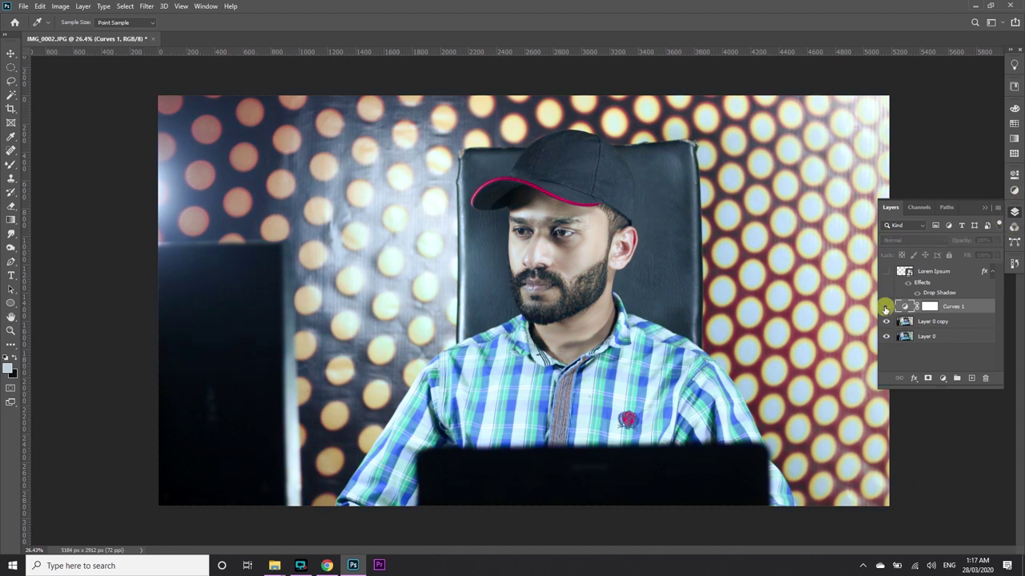
left_click(887, 310)
left_click(886, 311)
left_click(886, 311)
scroll(622, 269, "down", 2)
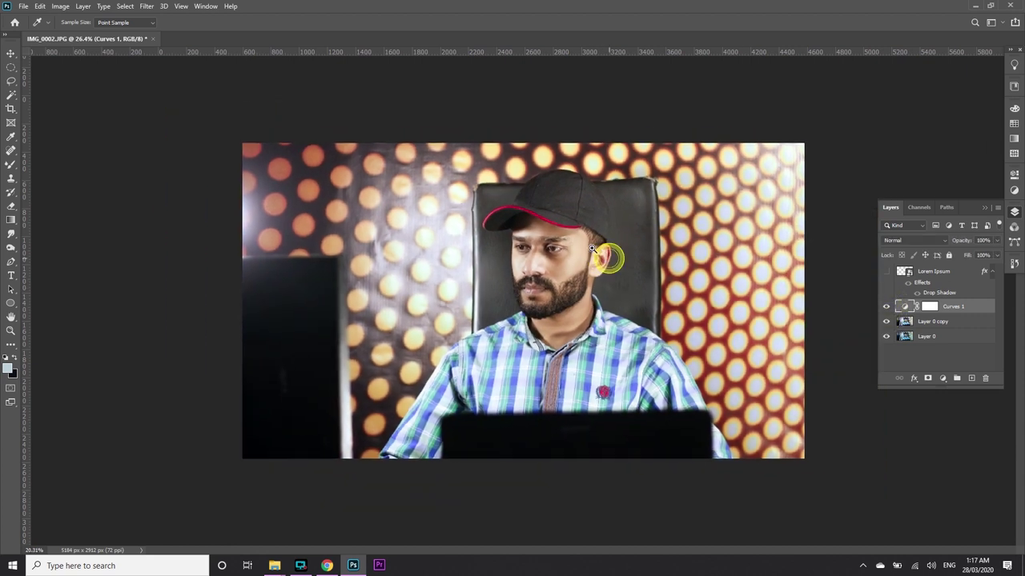
scroll(656, 340, "up", 1)
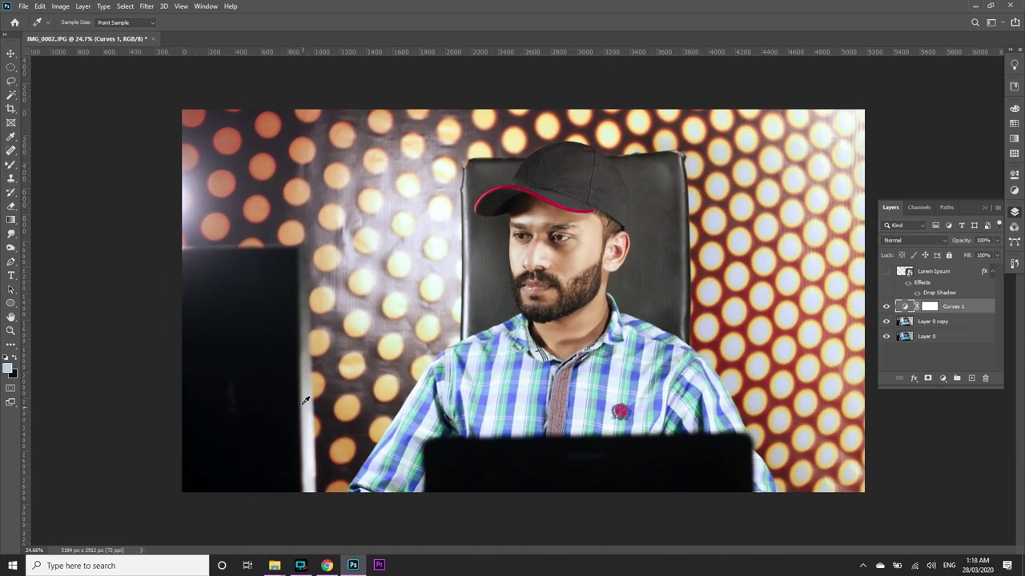
left_click(886, 272)
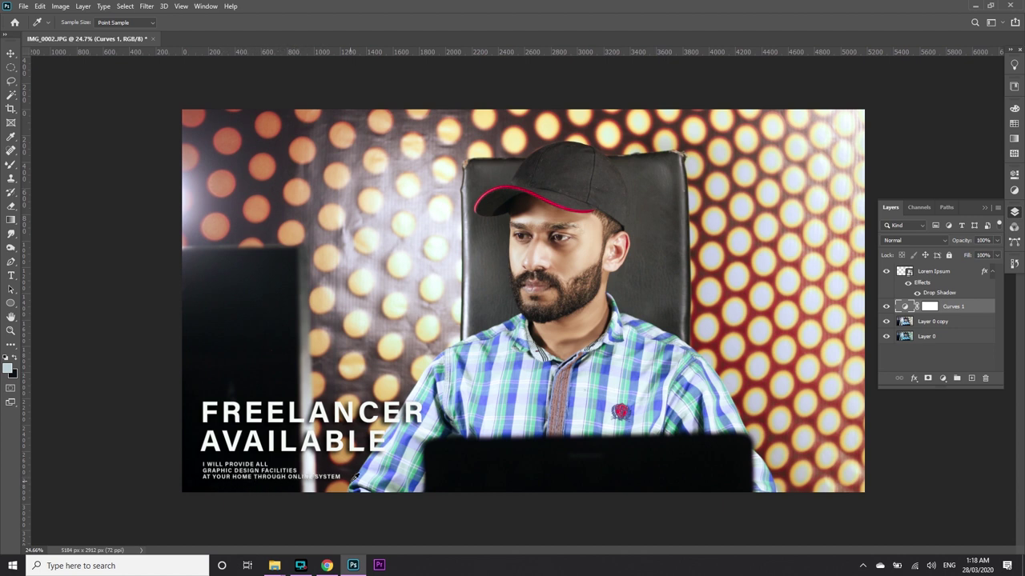
left_click(11, 53)
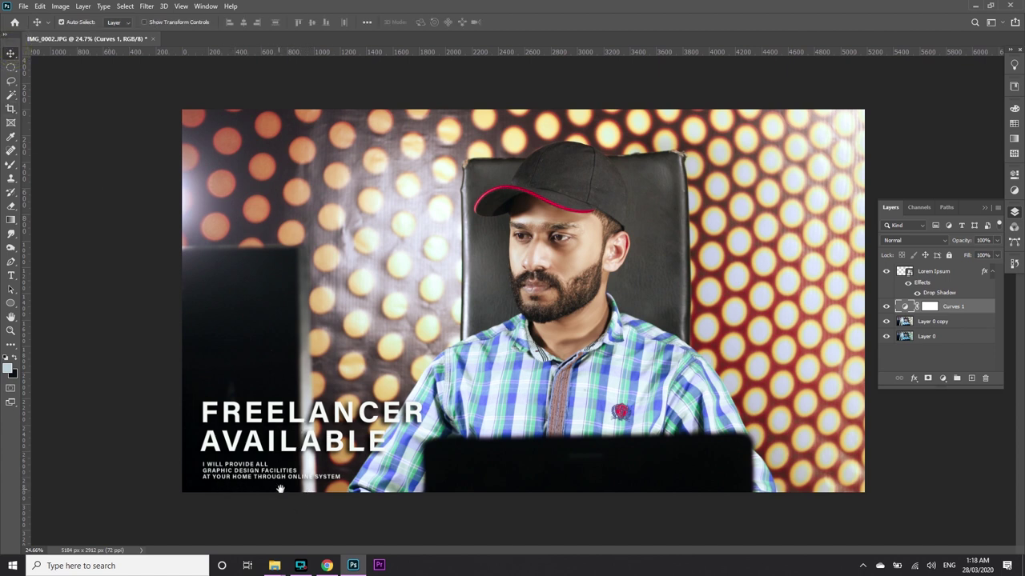
scroll(350, 450, "down", 2)
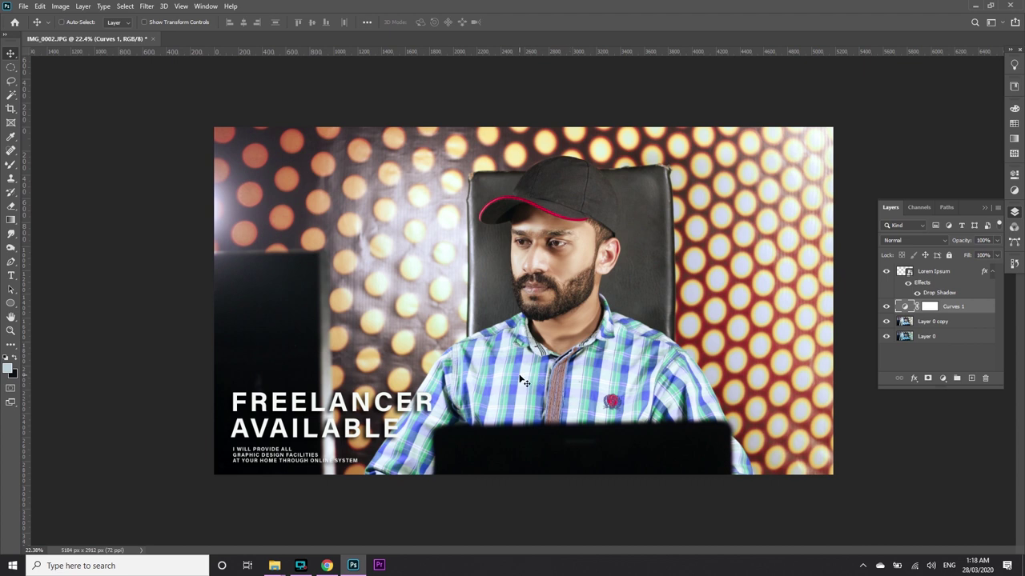
Merge all layers and choose the Indian Summer filter in Color Efex Pro 4.
key("ctrl+shift+e")
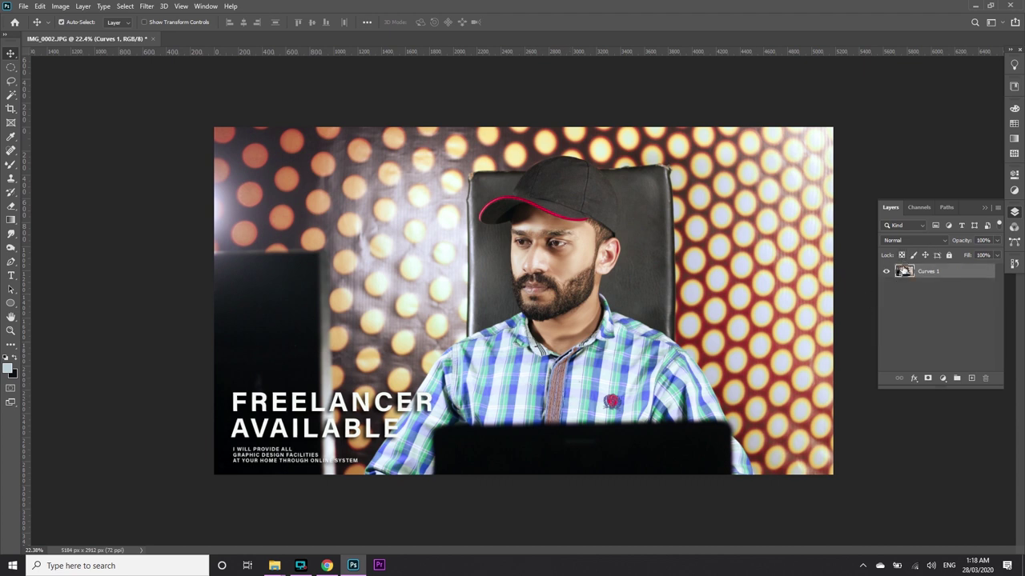
left_click(147, 6)
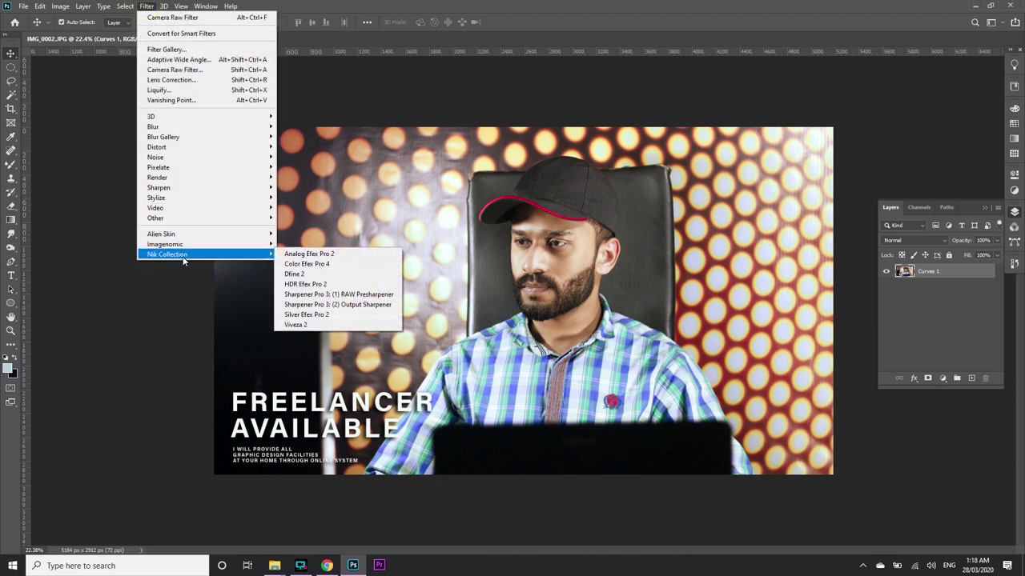
left_click(322, 265)
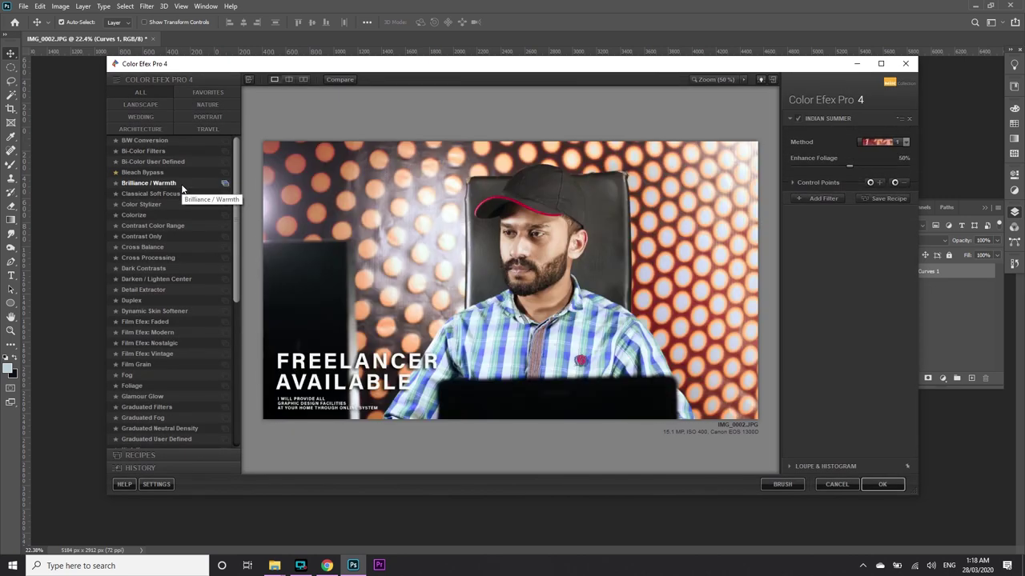
scroll(192, 240, "down", 3)
left_click(164, 373)
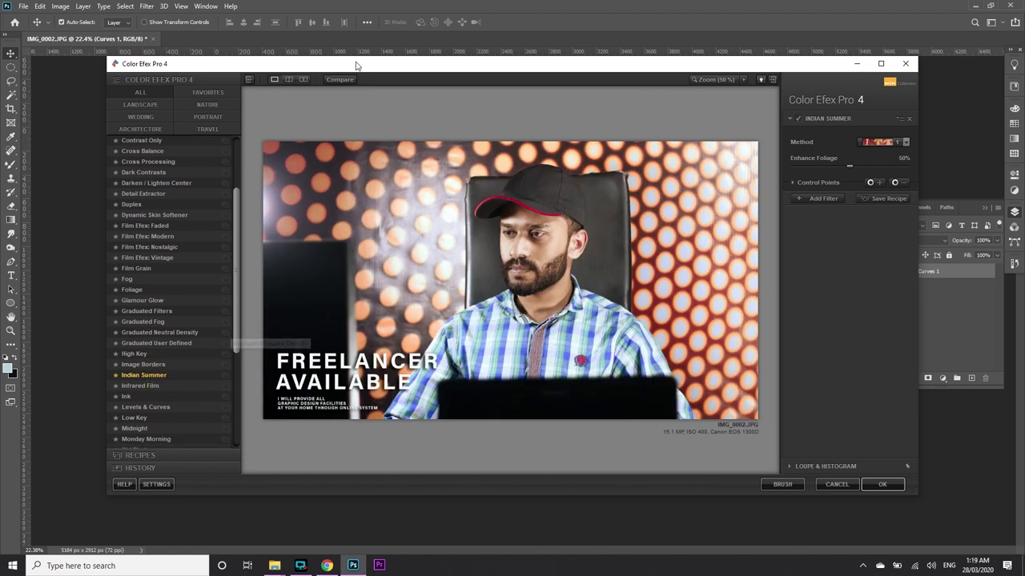
Compare Indian Summer against the original, then apply it back to Photoshop.
left_click(337, 81)
left_click(337, 83)
left_click(337, 84)
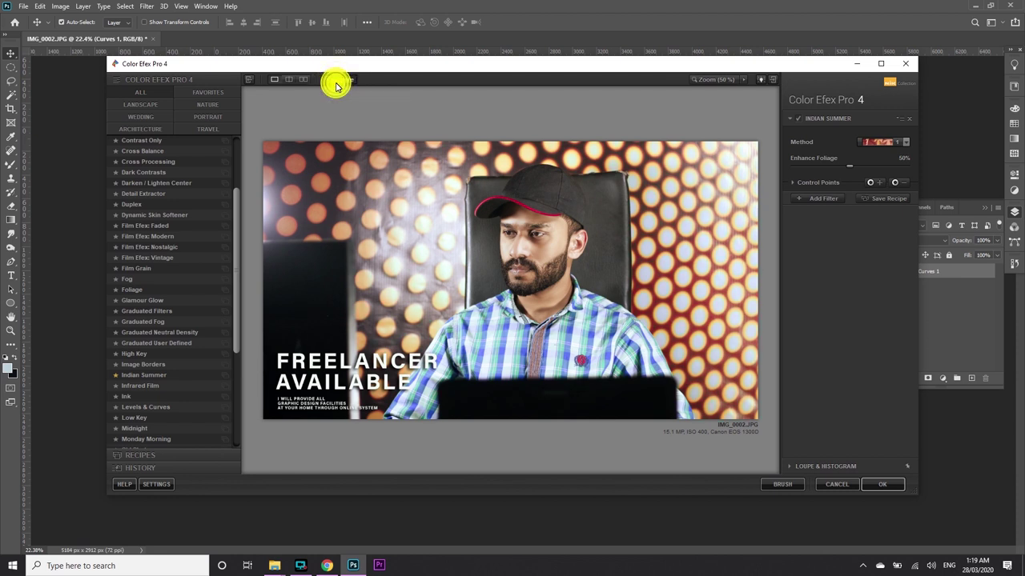
left_click(337, 85)
left_click(337, 85)
left_click(337, 84)
left_click(337, 85)
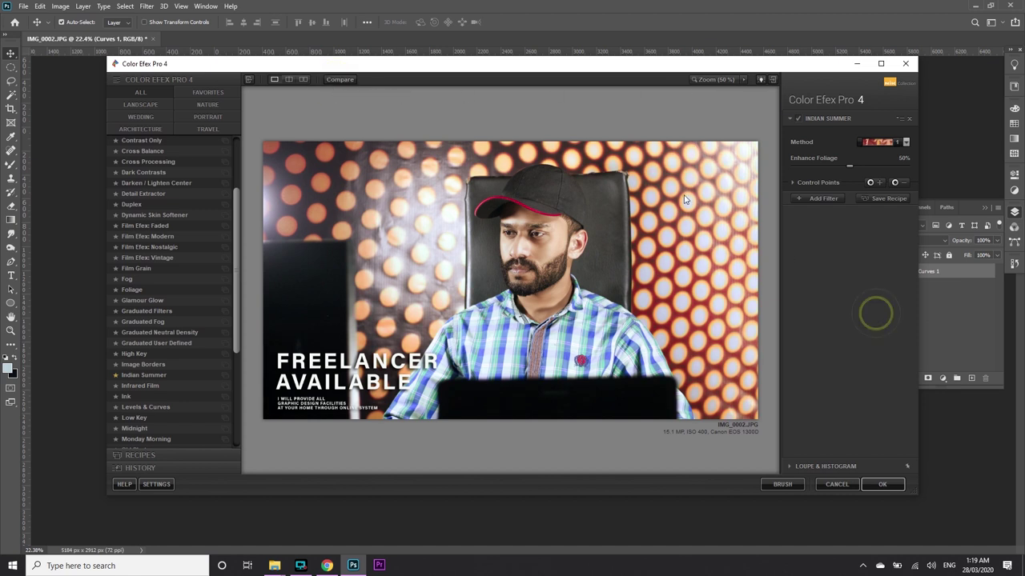
left_click(881, 484)
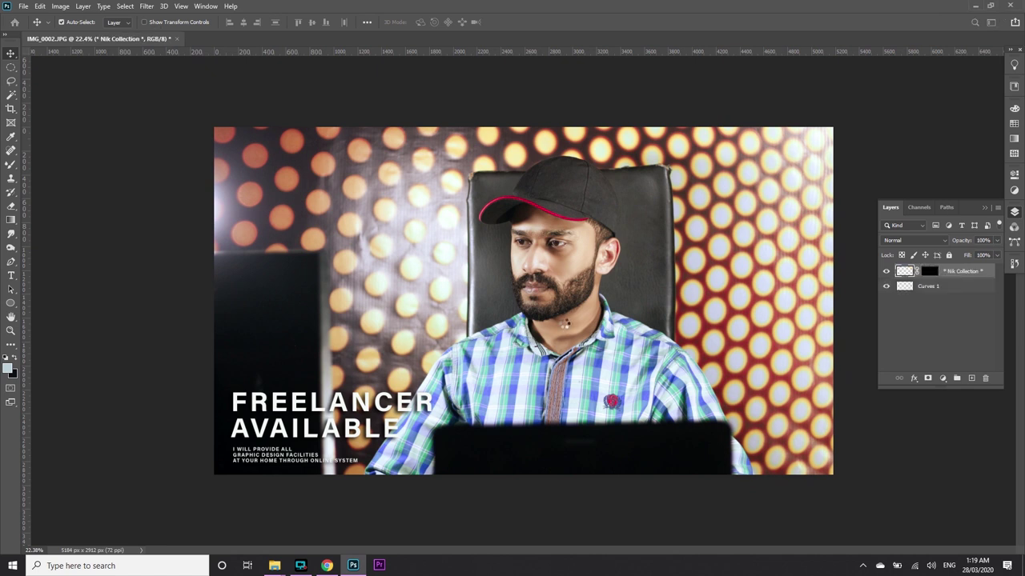
Zoom in on the mouth and add a new empty Layer 1.
key("ctrl+plus")
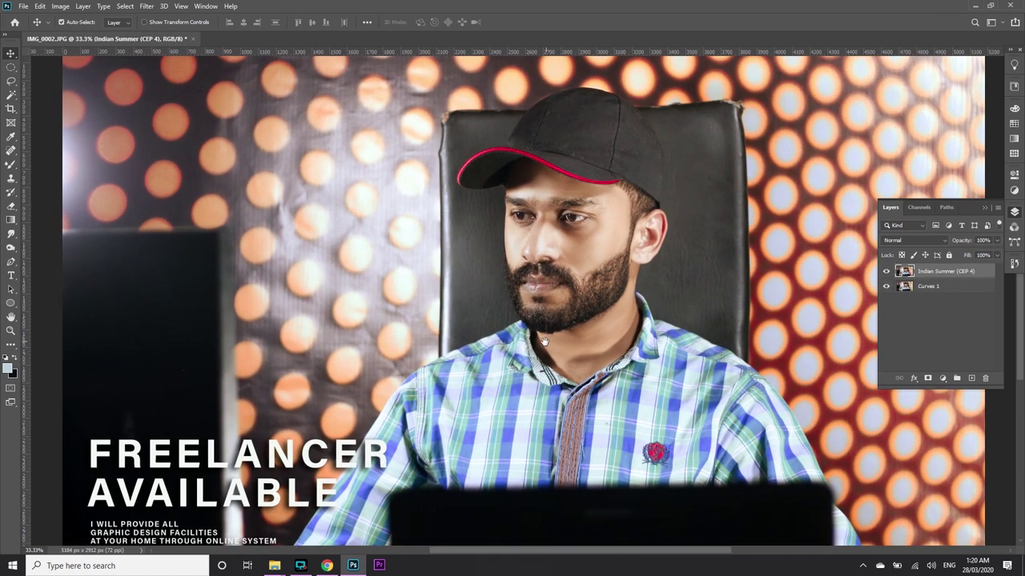
left_click_drag(553, 272, 612, 328)
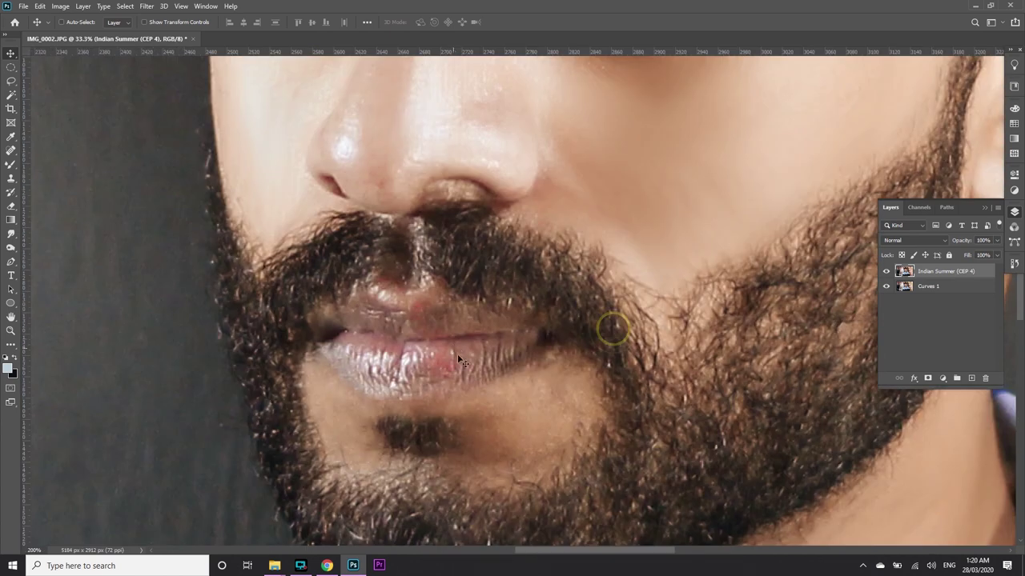
left_click_drag(464, 358, 550, 360)
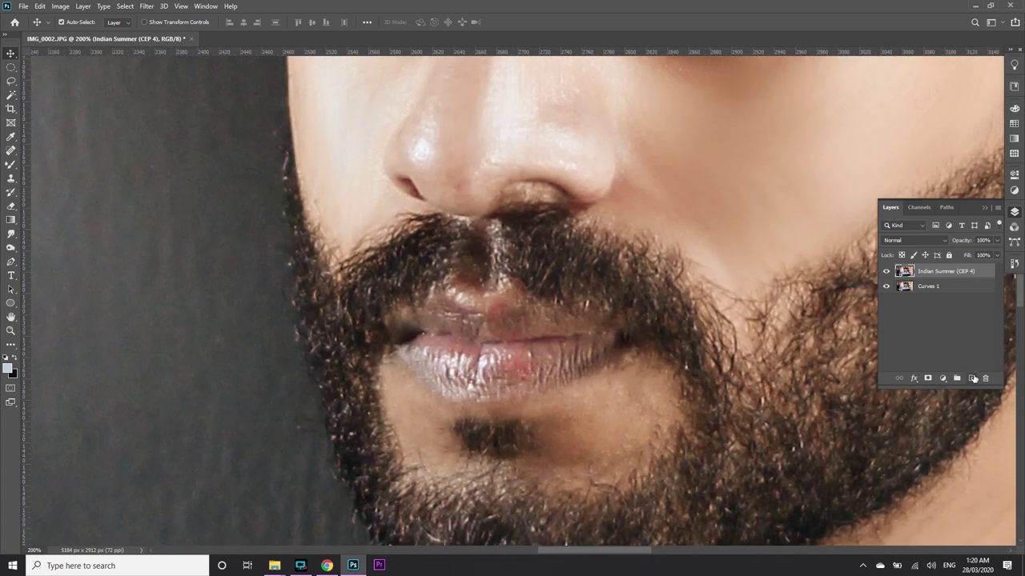
left_click(971, 377)
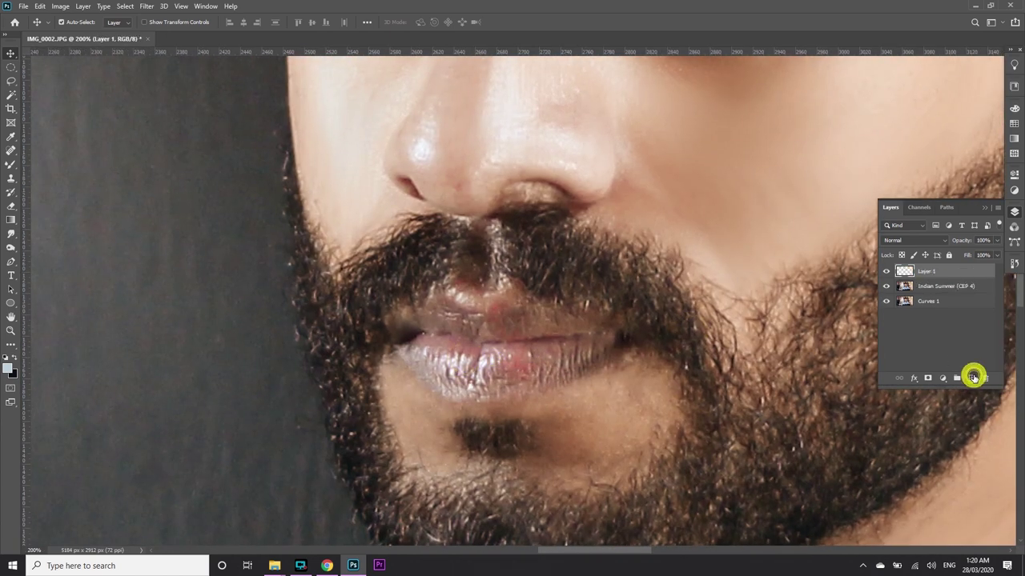
With a small regular brush, sample the lip colour and paint over the upper lip.
left_click(11, 164)
left_click(48, 169)
key("b")
left_click_drag(529, 333, 307, 318)
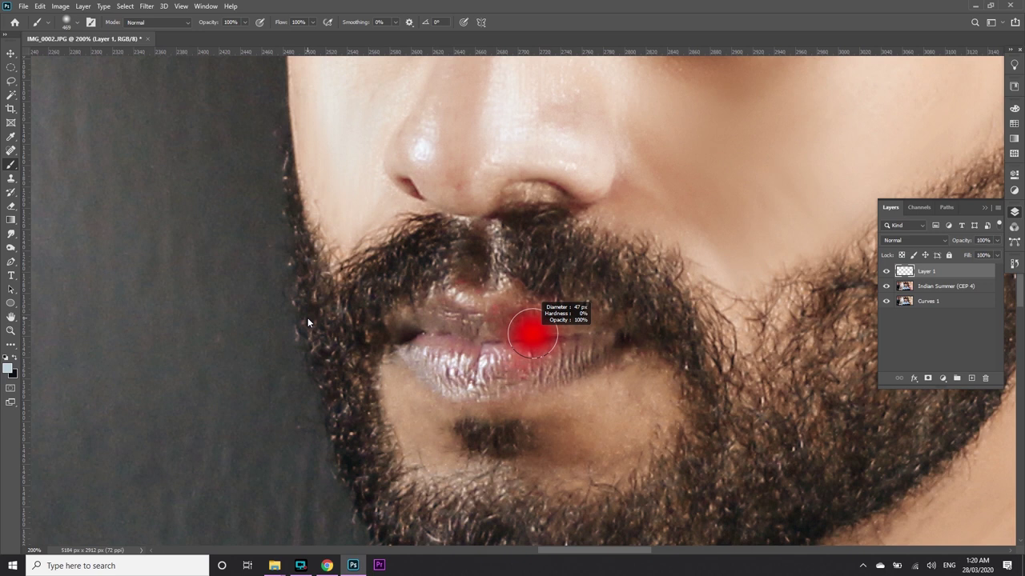
left_click(472, 343, "alt")
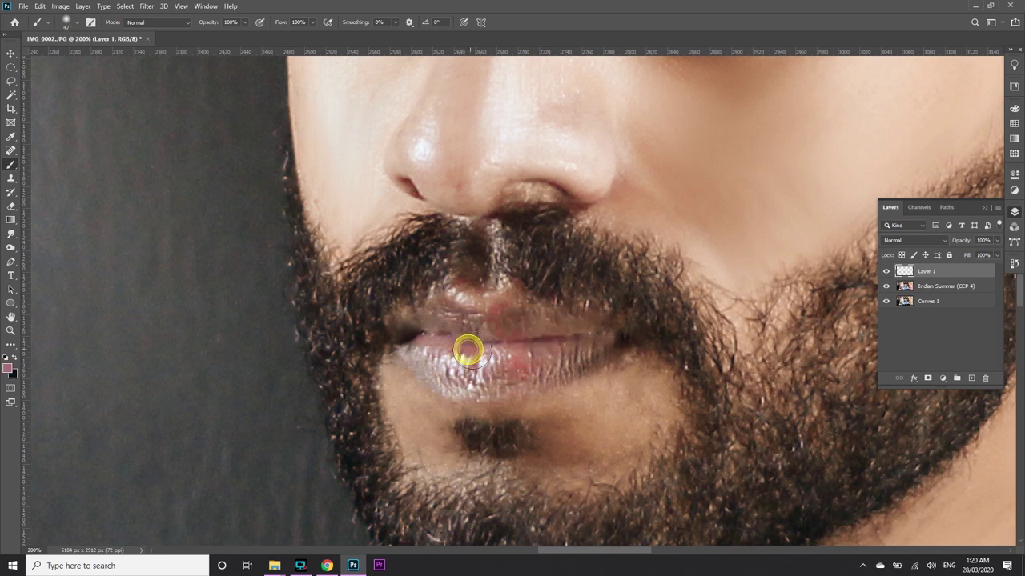
scroll(389, 342, "up", 2)
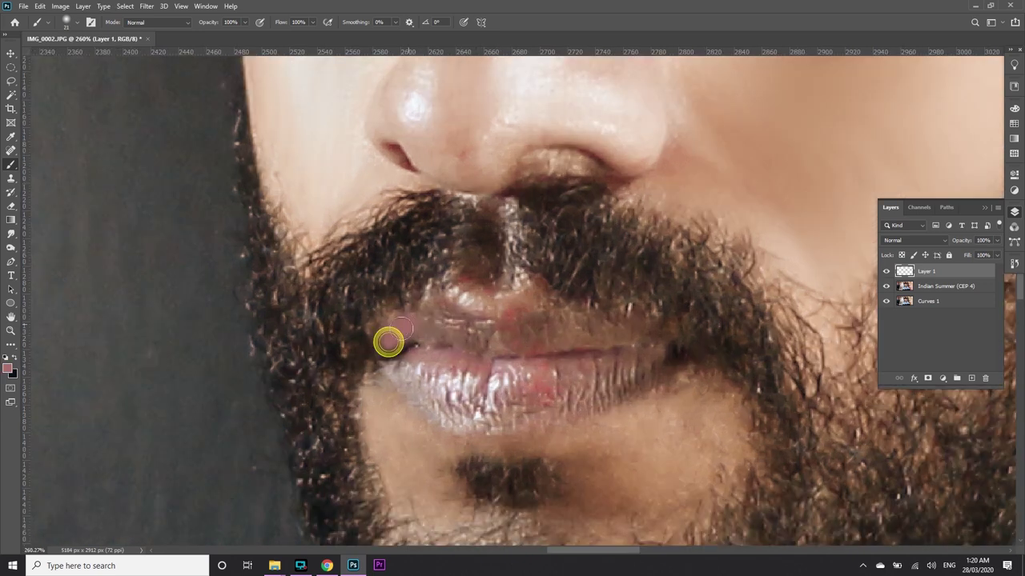
mouse_move(384, 342)
left_mouse_down()
mouse_move(432, 316)
mouse_move(490, 321)
mouse_move(466, 318)
left_mouse_up()
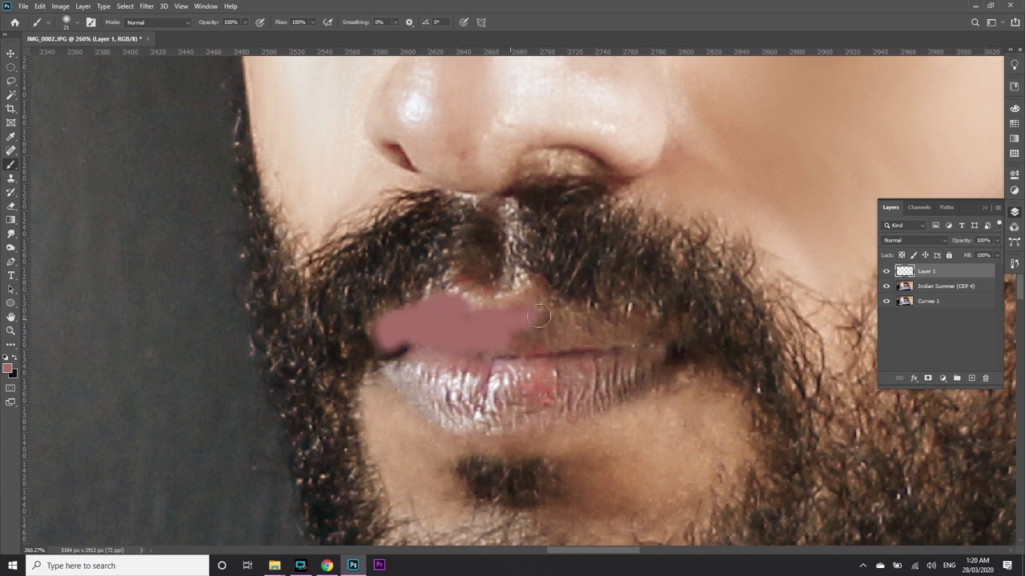
Pick red from the cap piping as foreground colour and fill the painted lips with it.
key("ctrl+0")
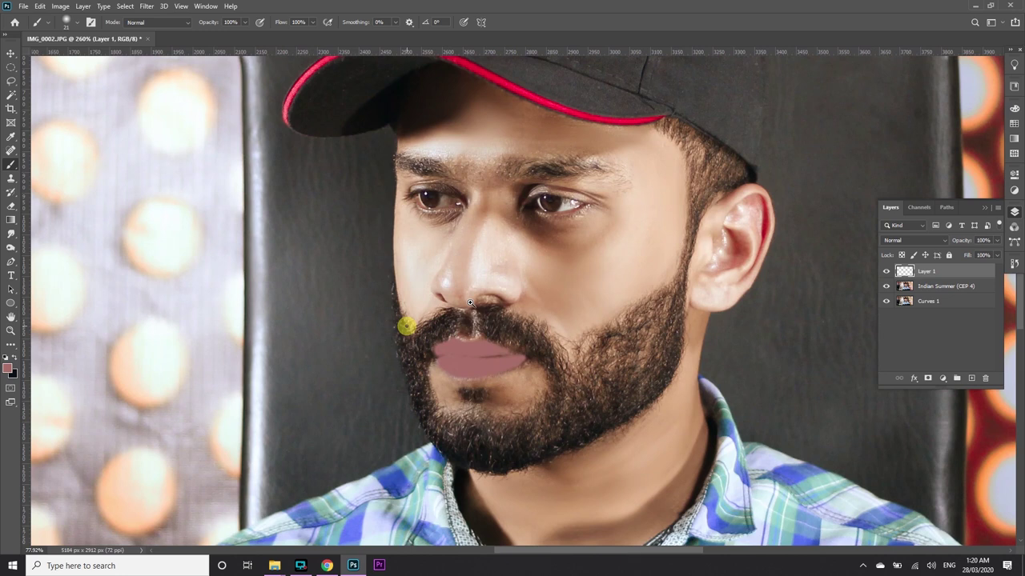
key("ctrl+1")
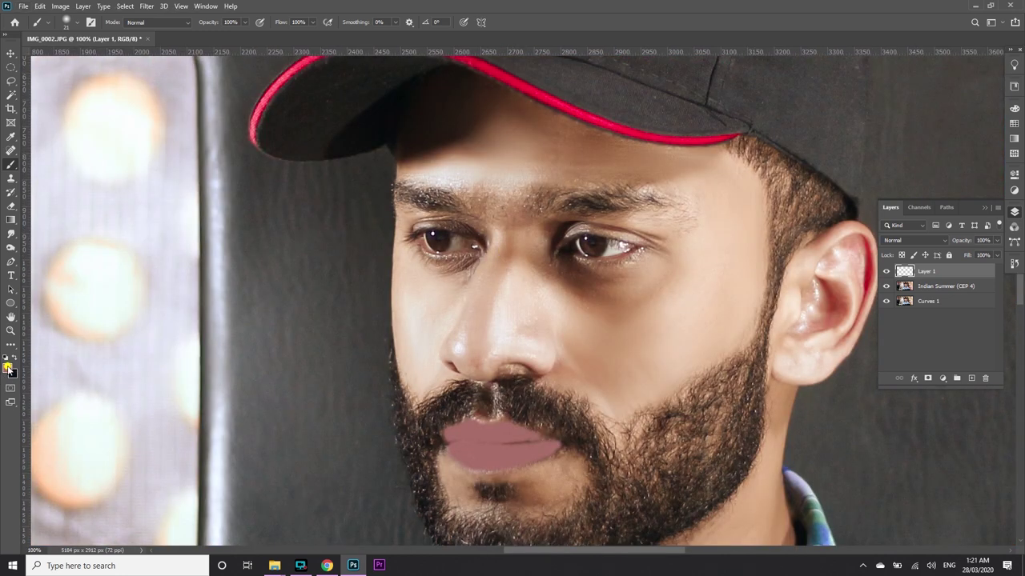
left_click(8, 368)
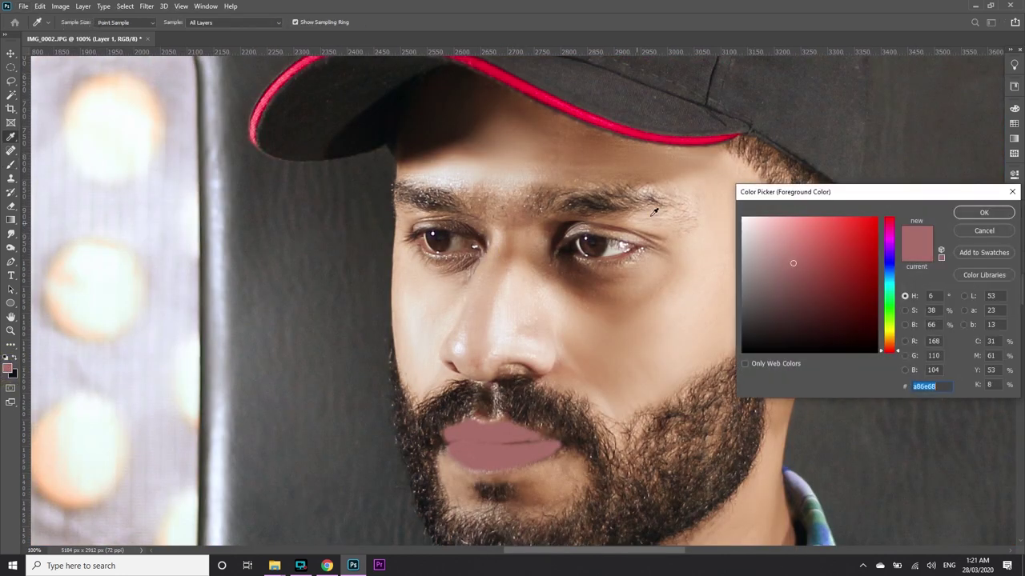
left_click(626, 130)
left_click(985, 213)
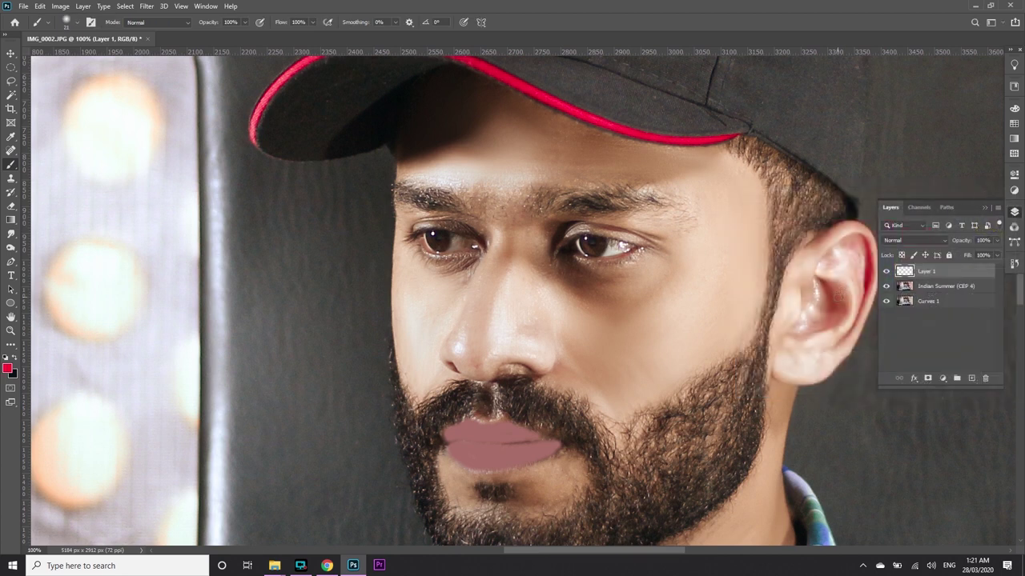
key("shift+alt+BackSpace")
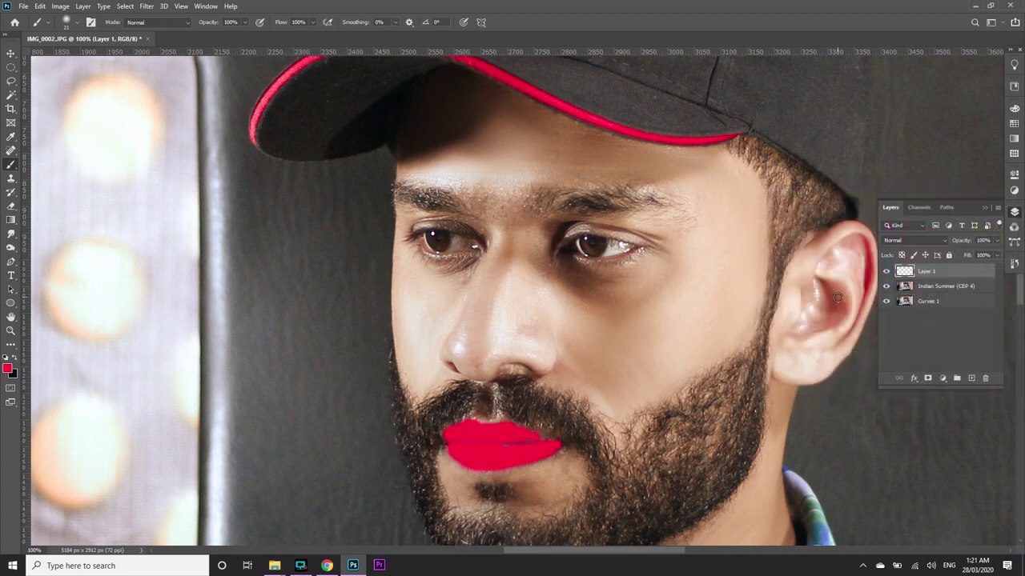
Set Layer 1 to Soft Light, add a layer mask and lower opacity to 24%.
left_click(913, 241)
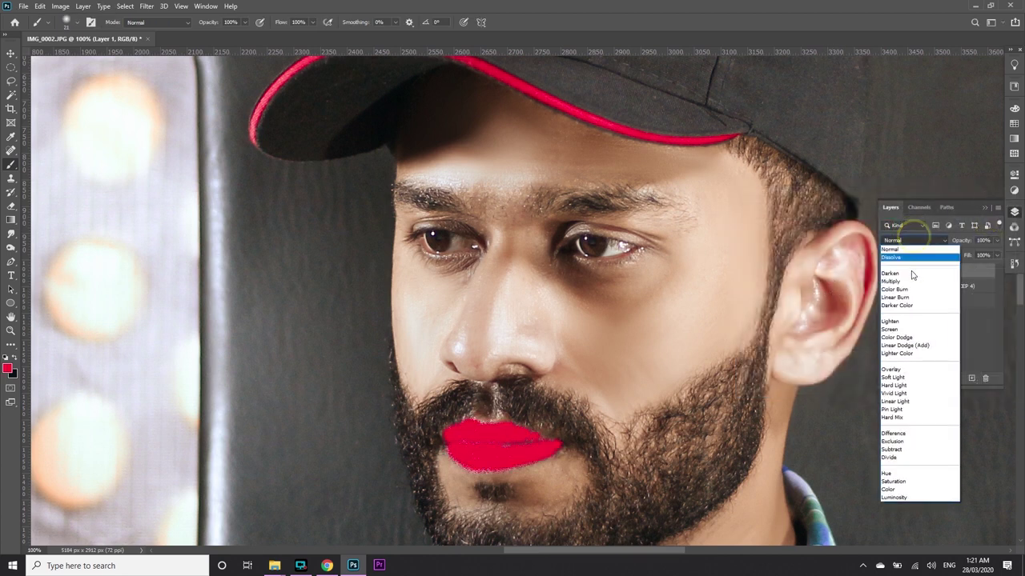
left_click(915, 378)
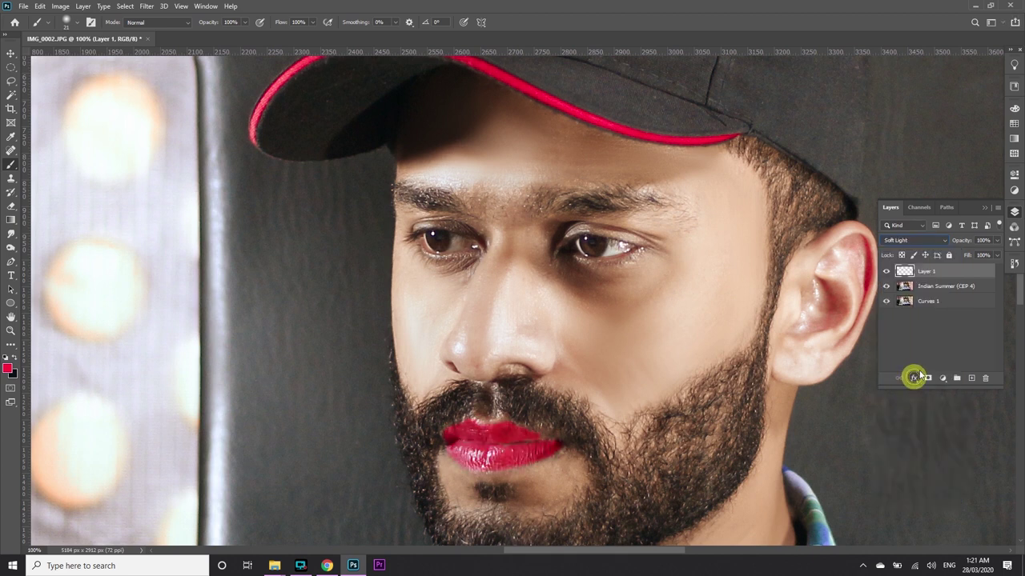
left_click(997, 240)
left_click_drag(981, 253, 963, 254)
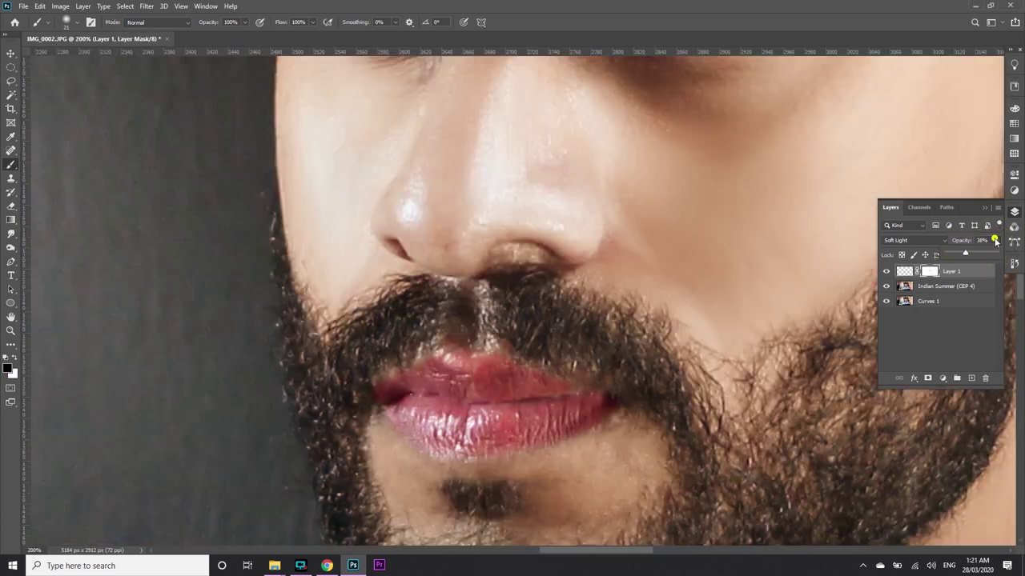
left_click(420, 336)
key("ctrl+0")
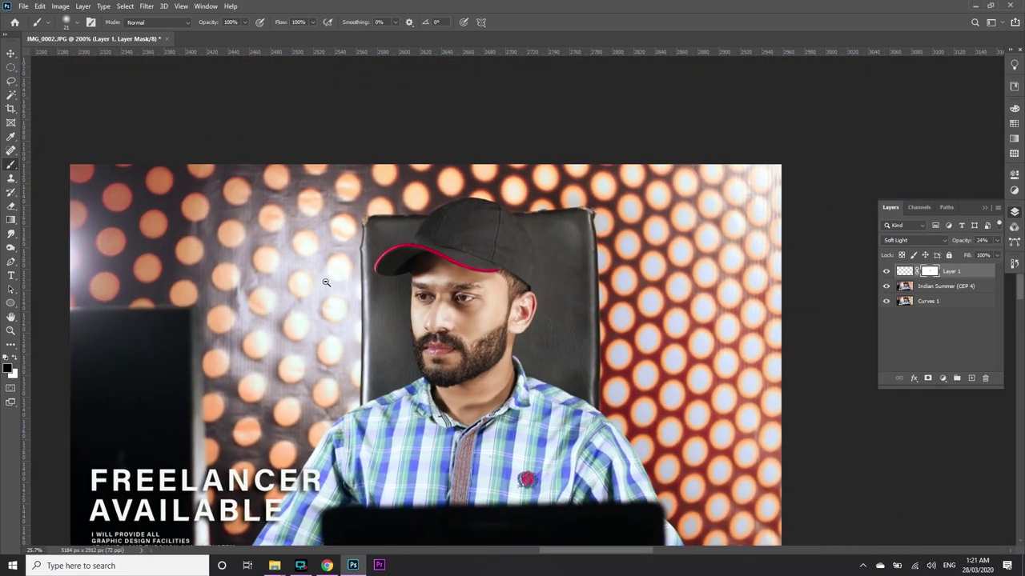